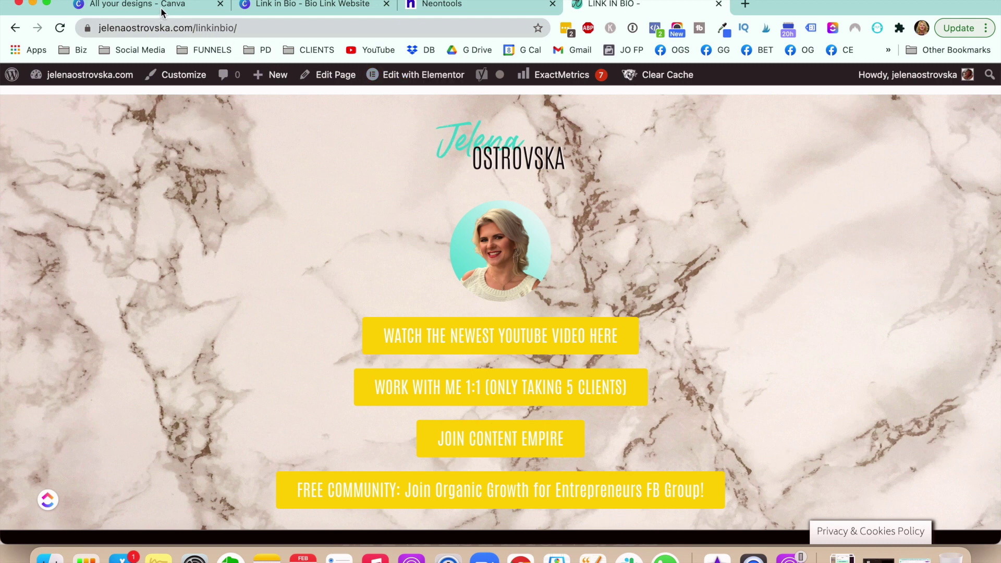
Step: Switch from the WordPress link-in-bio page to the Canva 'Link in Bio - Bio Link Website' design
left_click(309, 11)
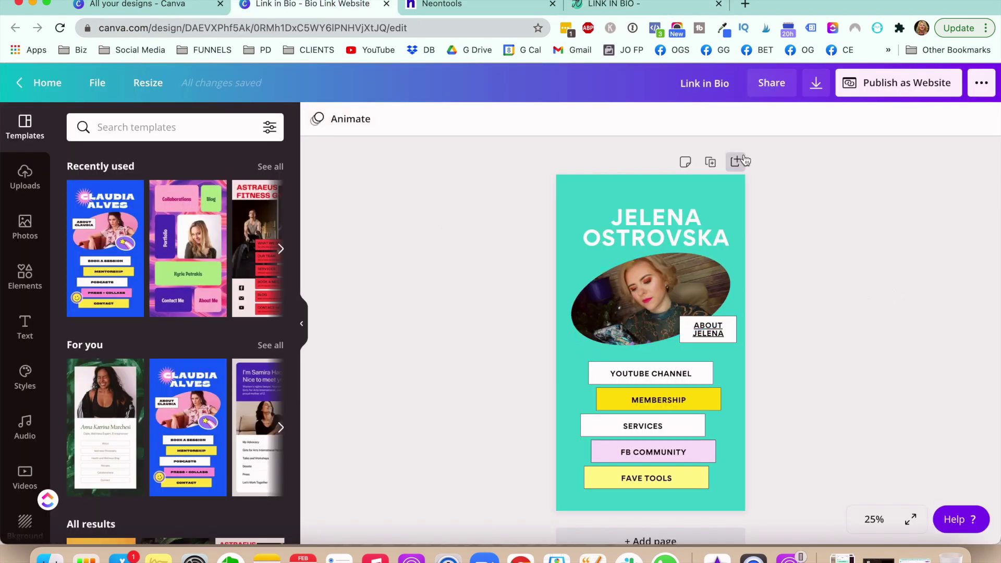
Step: Check the live WordPress link-in-bio page, then go to Canva's All your designs overview
left_click(659, 5)
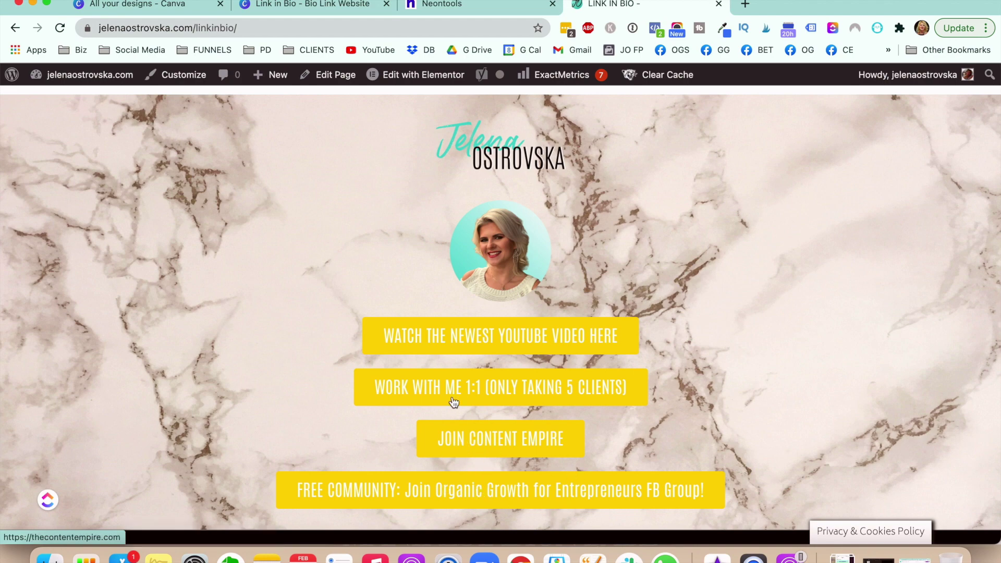
left_click(305, 10)
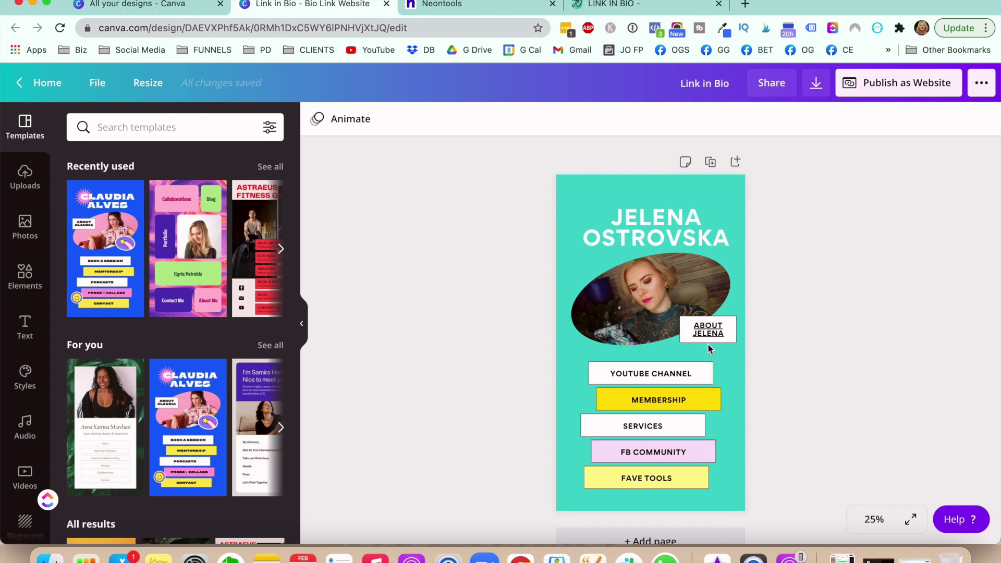
left_click(163, 8)
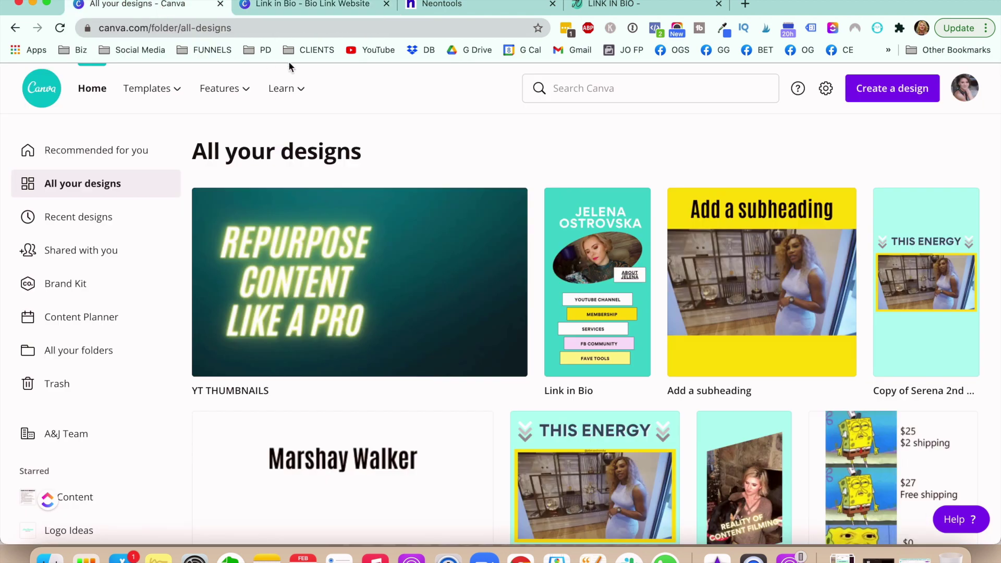
Step: Create a new Bio Link Website design using the Kyrie Petrakis template
left_click(881, 94)
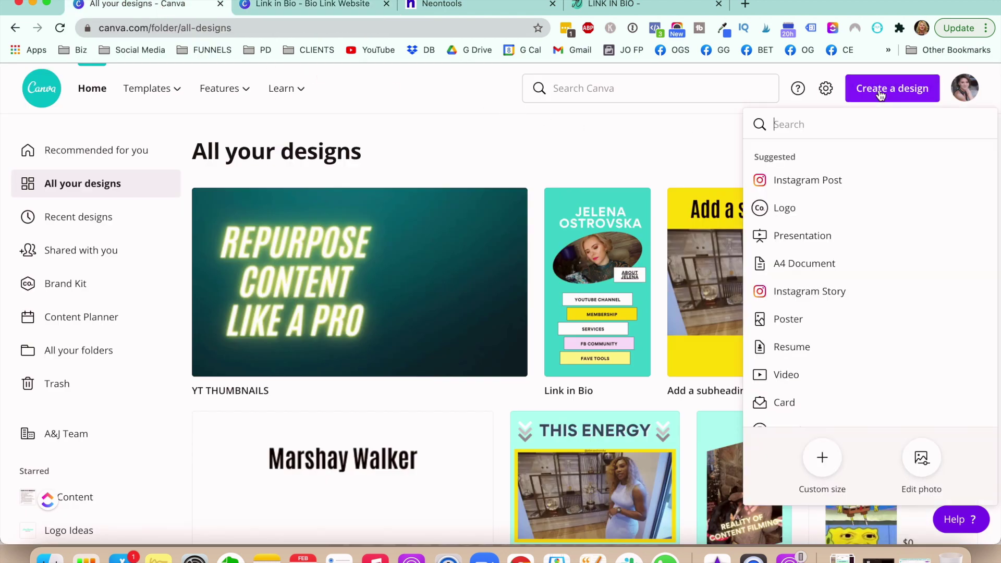
type("link")
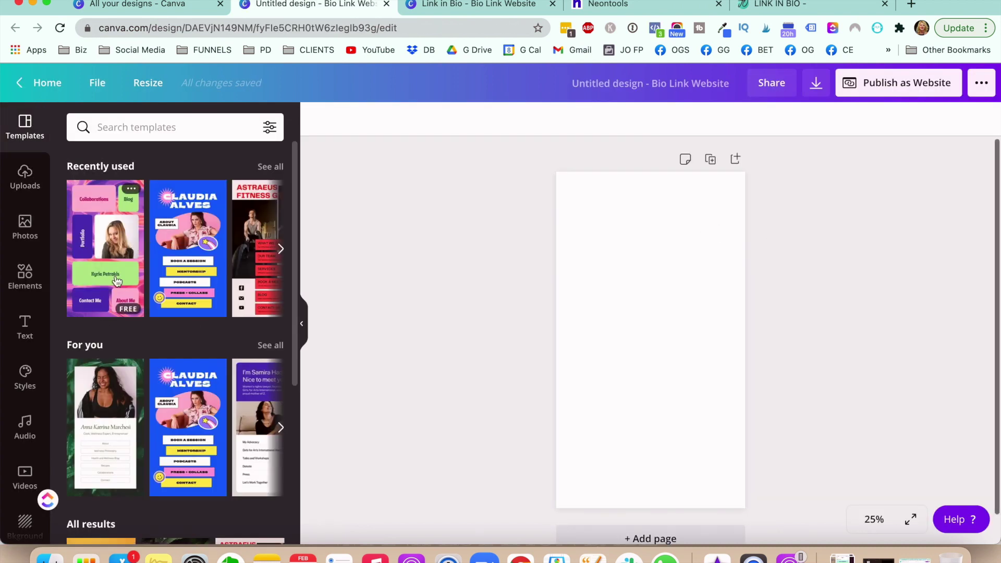
scroll(207, 353, "down", 3)
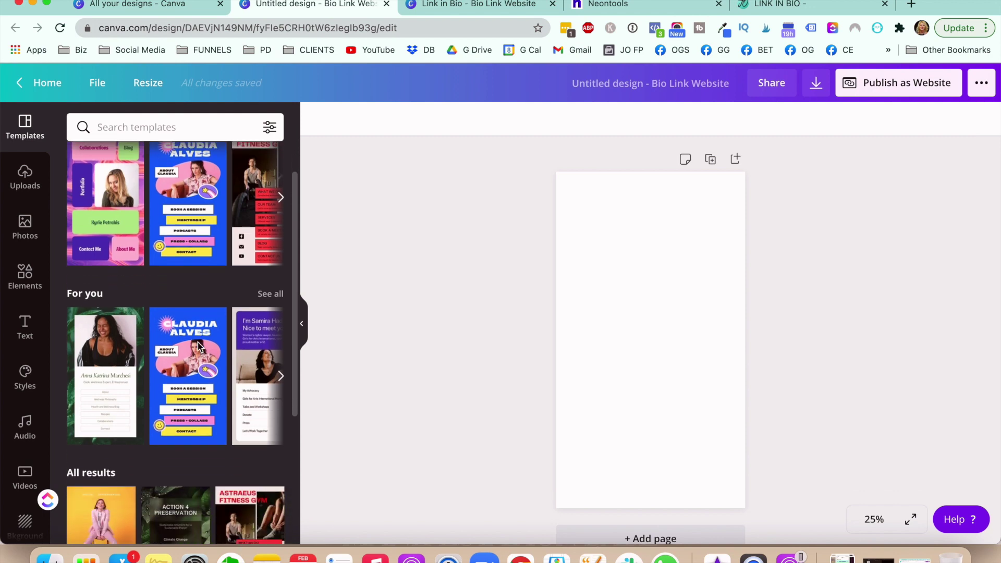
scroll(227, 338, "down", 5)
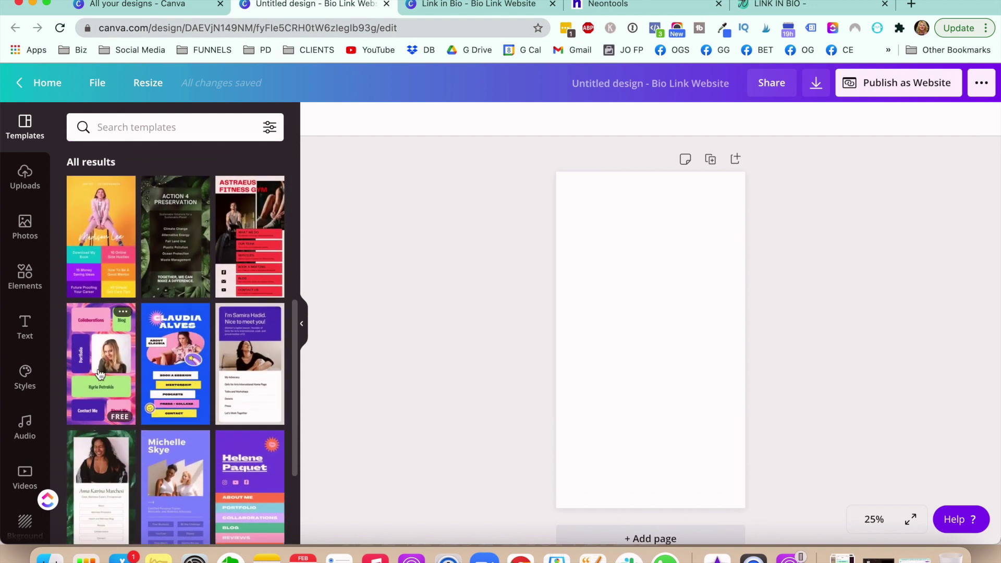
left_click(97, 357)
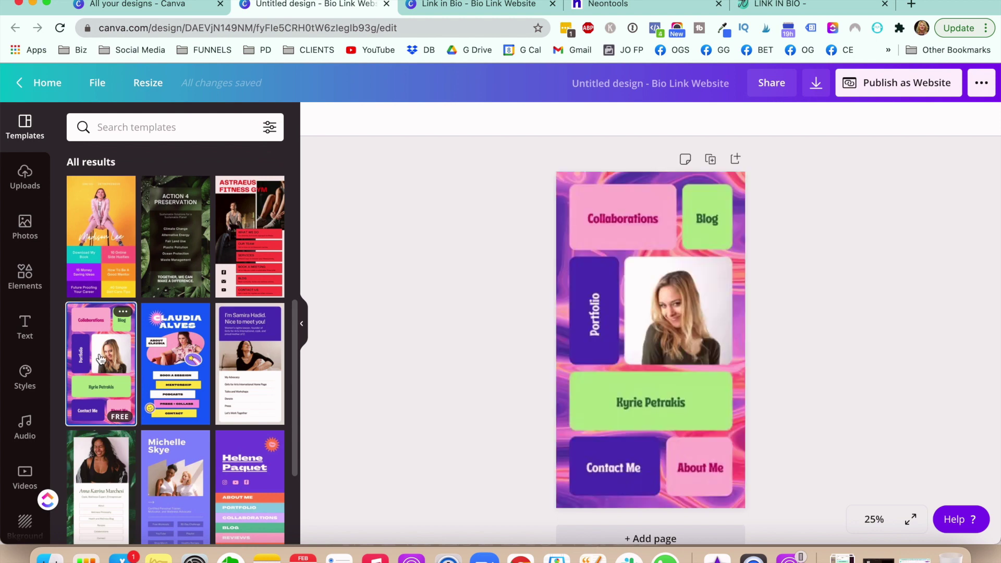
Step: Title the new design 'Link in bio test'
left_click(743, 256)
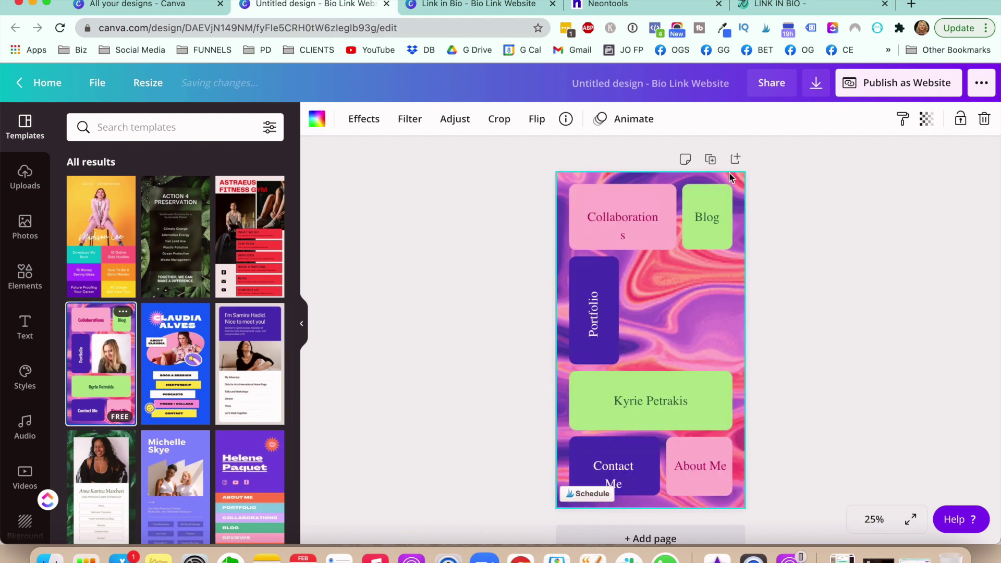
type("Link")
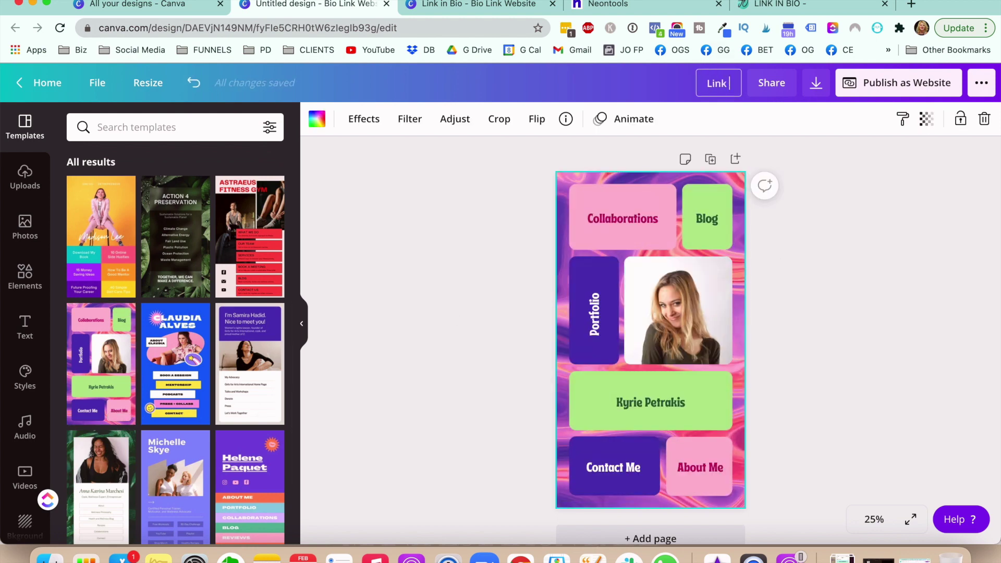
type(" in bio test")
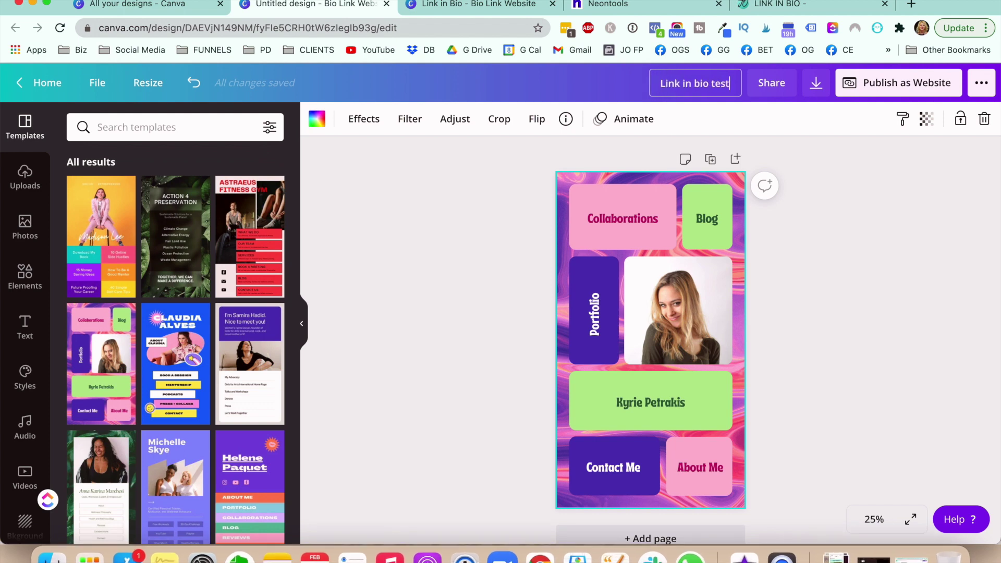
left_click(876, 241)
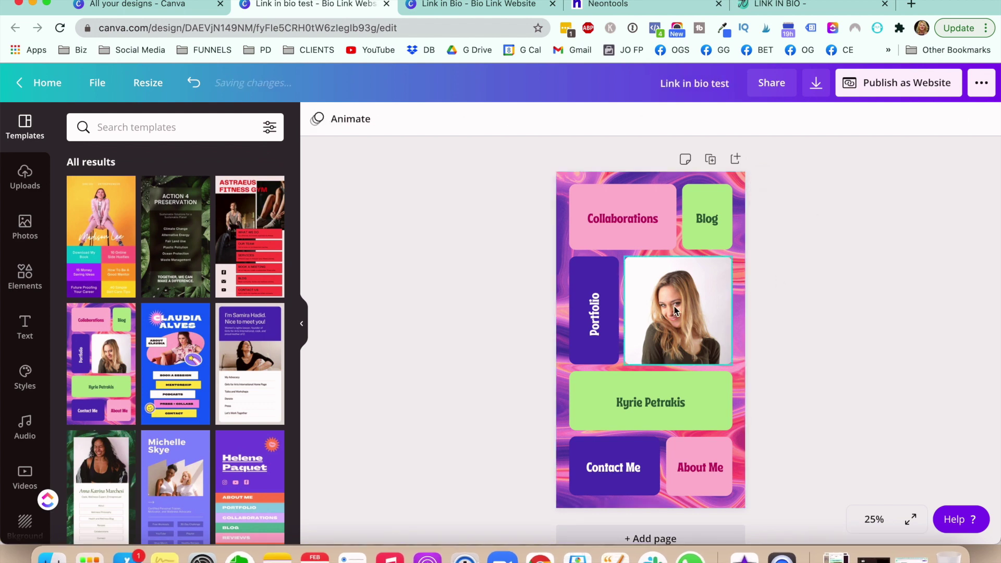
Step: Replace the template photo with the uploaded photo of a woman sitting on grass
left_click(676, 336)
key("Delete")
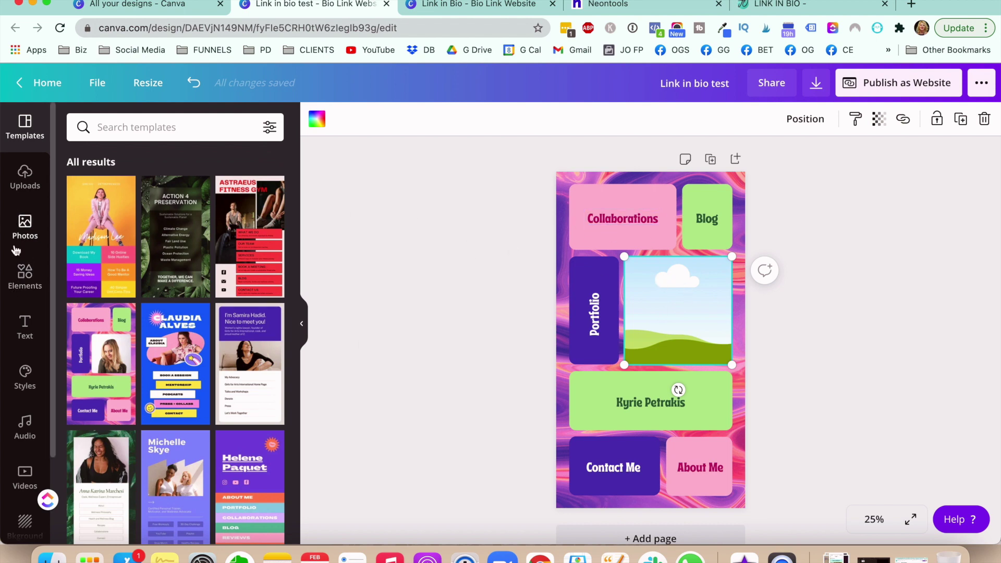
left_click(24, 180)
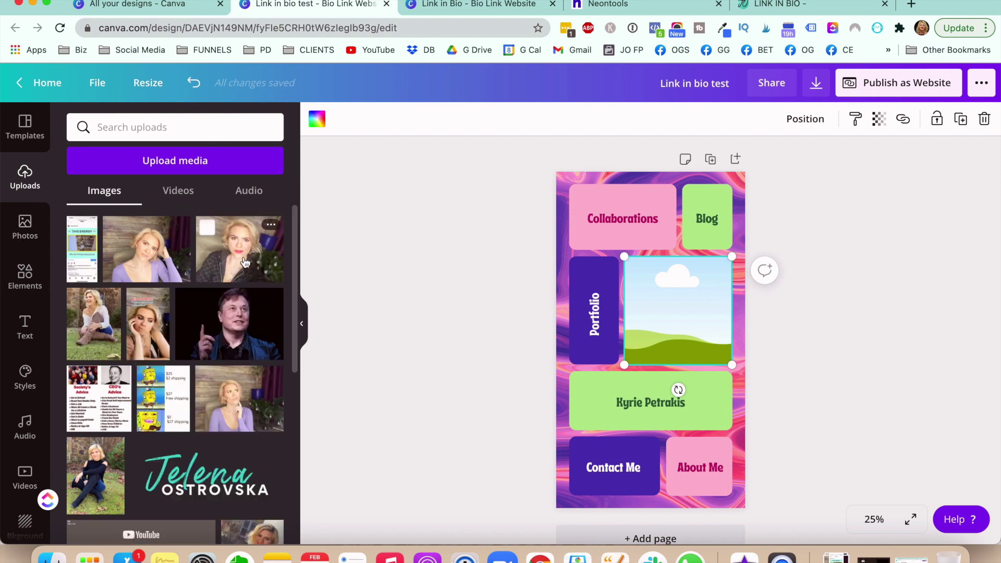
left_click_drag(94, 323, 680, 327)
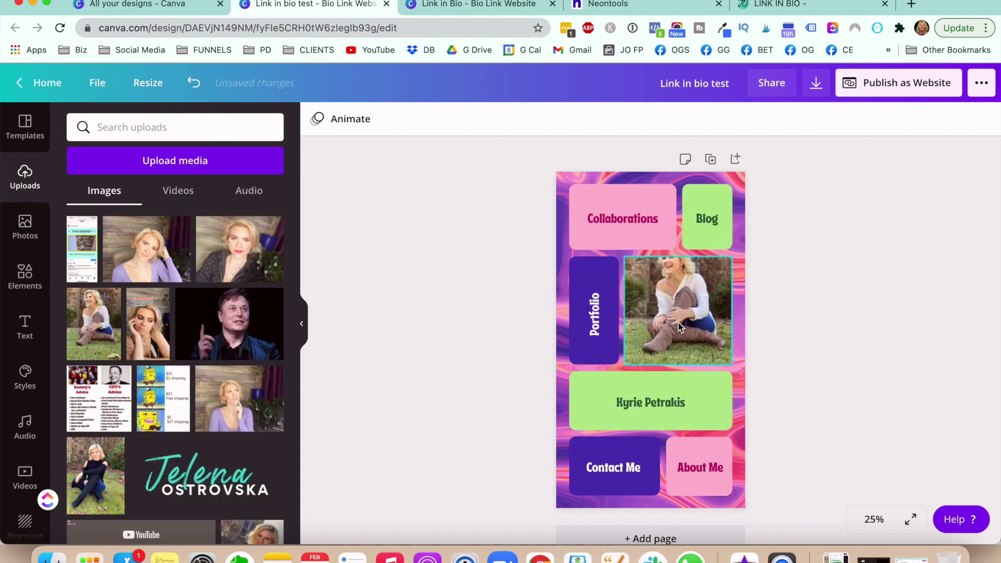
double_click(680, 327)
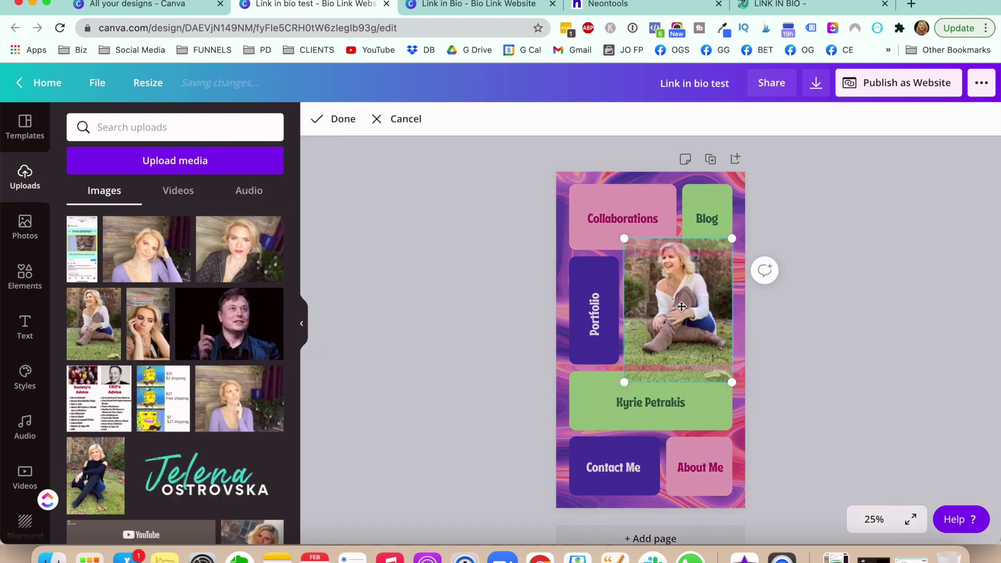
left_click(790, 345)
Step: Remove the page's background image and make the background teal
left_click(744, 307)
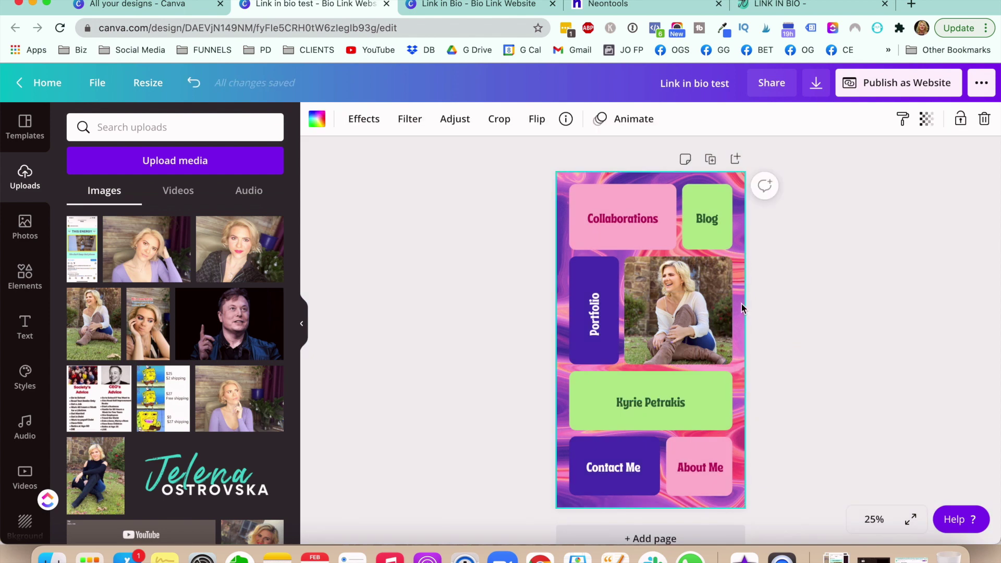
key("Delete")
left_click(317, 119)
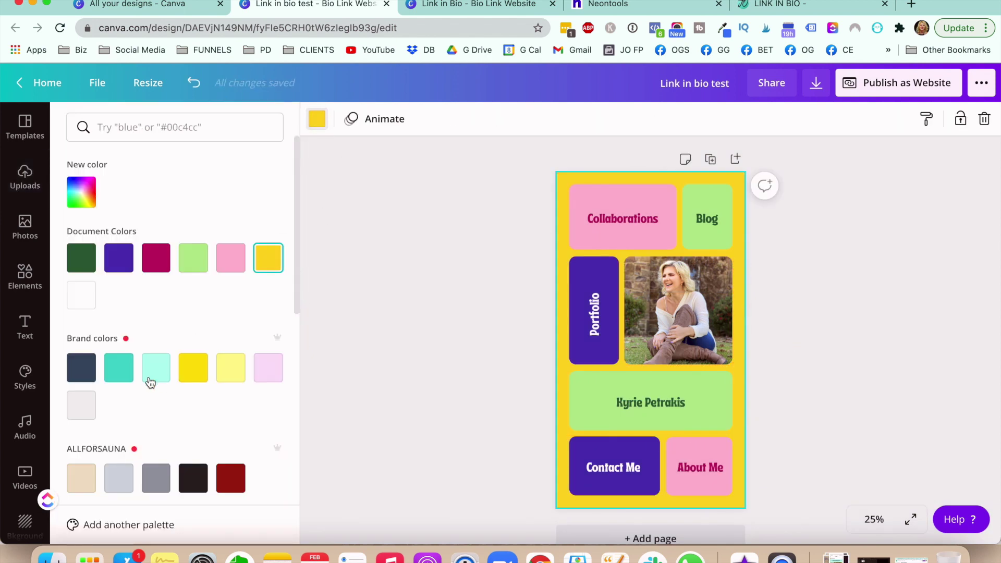
left_click(124, 374)
left_click(25, 178)
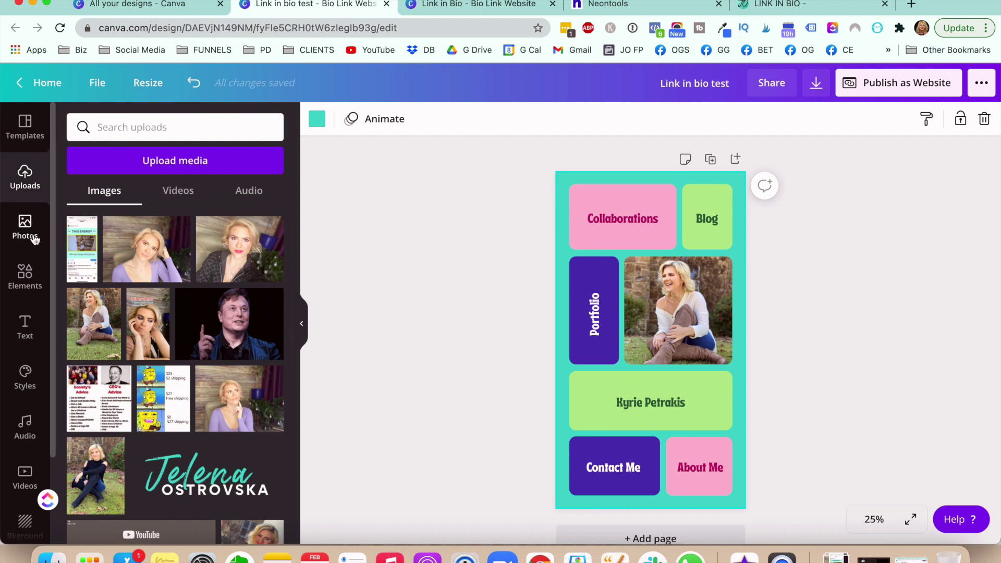
Step: Add the recently used dark teal photo and set it as the page background
left_click(25, 228)
left_click(151, 269)
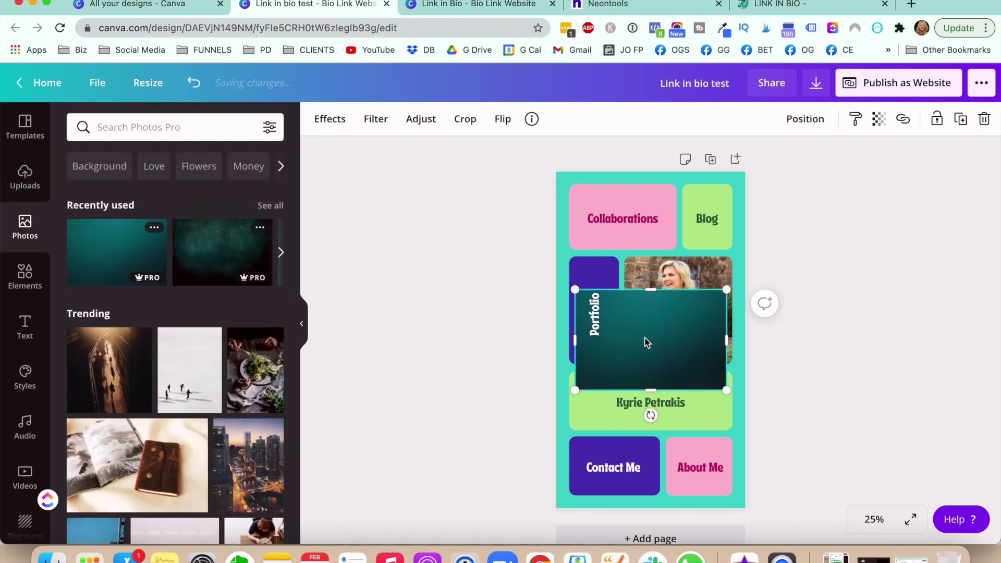
right_click(670, 319)
left_click(730, 462)
left_click_drag(661, 312, 644, 254)
right_click(669, 241)
left_click(764, 511)
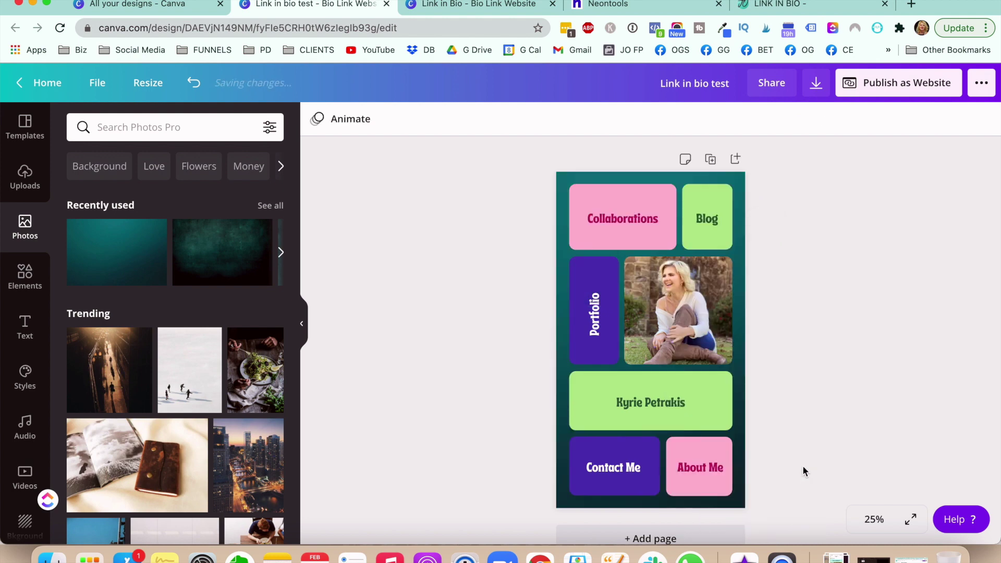
Step: Recolour the tiles: Collaborations and About Me light pink, Contact Me and Portfolio teal, name and Blog yellow
left_click(649, 201)
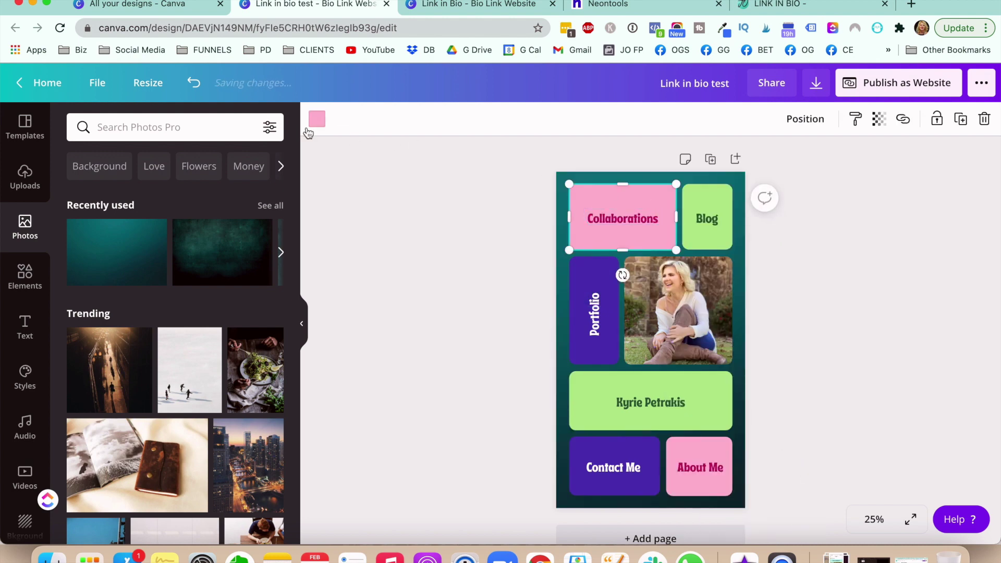
left_click(317, 119)
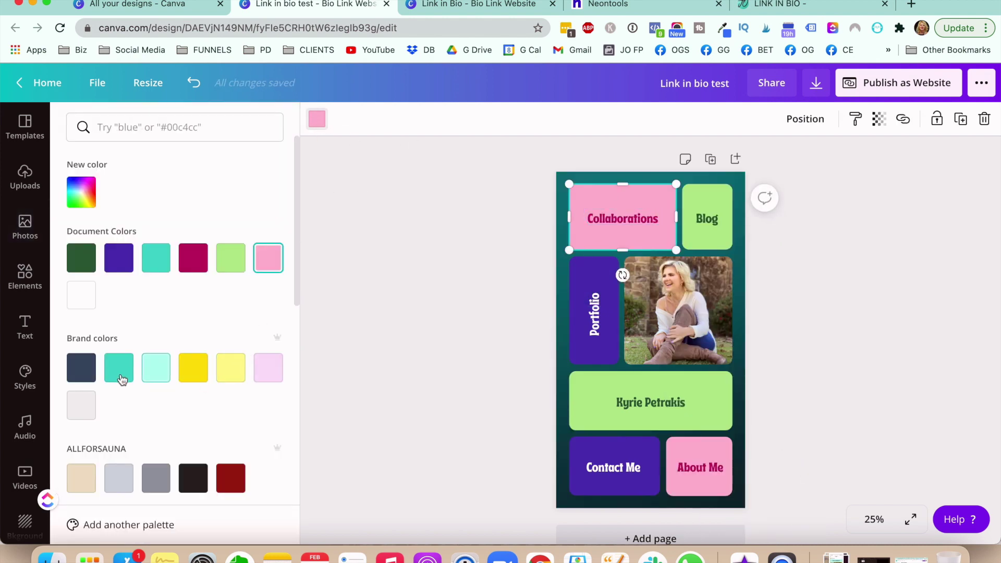
left_click(268, 367)
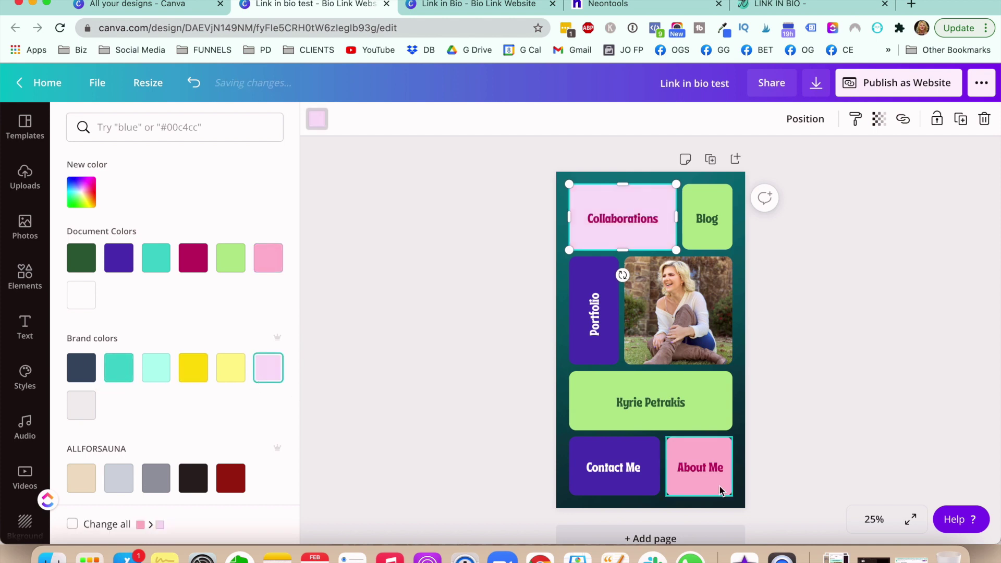
left_click(720, 491)
left_click(269, 371)
left_click(634, 489)
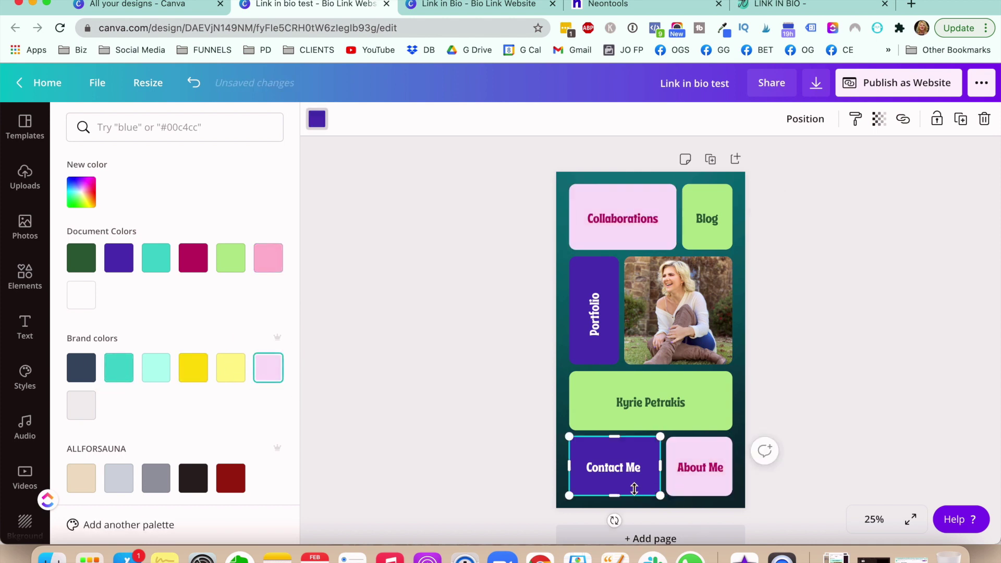
left_click(123, 368)
left_click(597, 360)
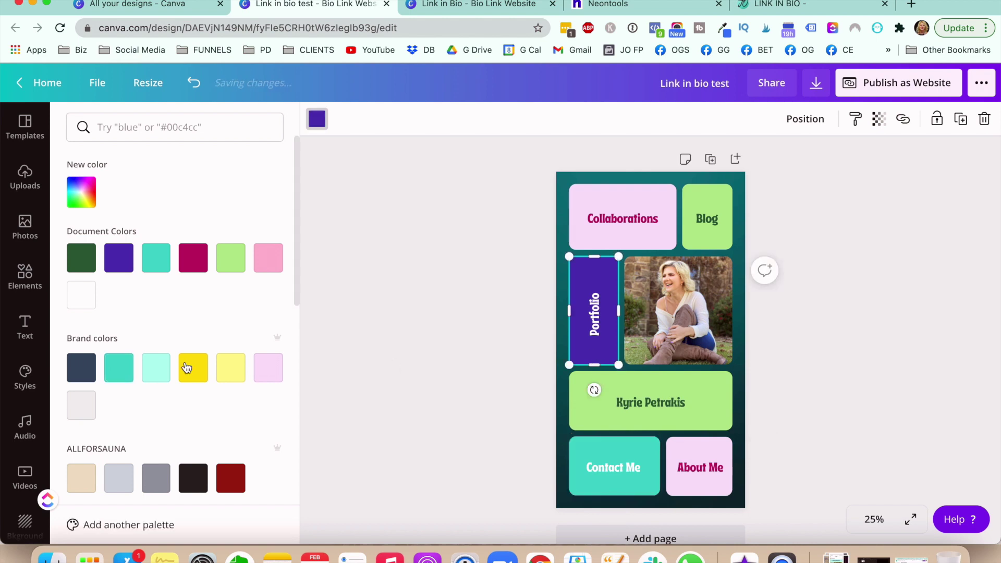
left_click(122, 368)
key("Tab")
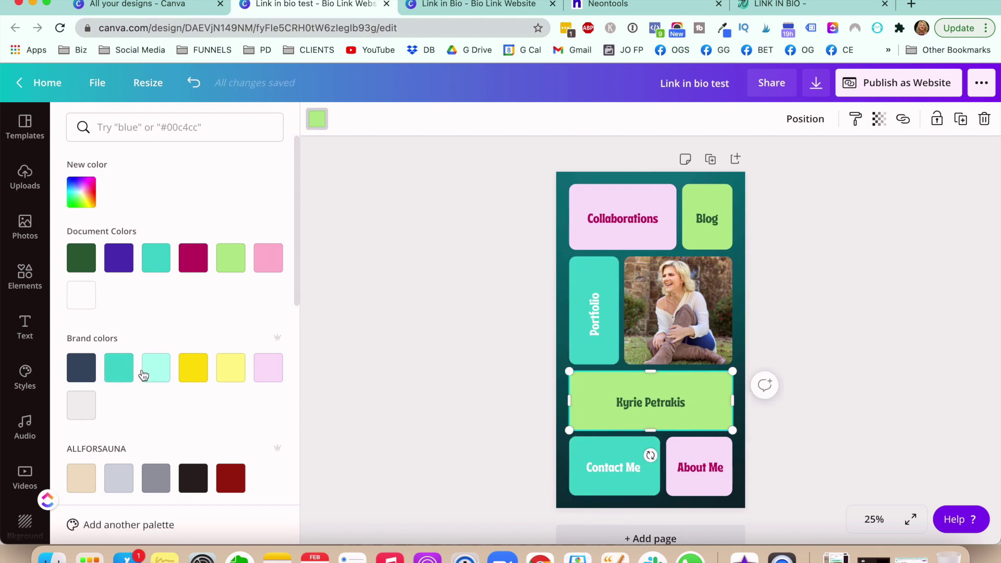
left_click(202, 372)
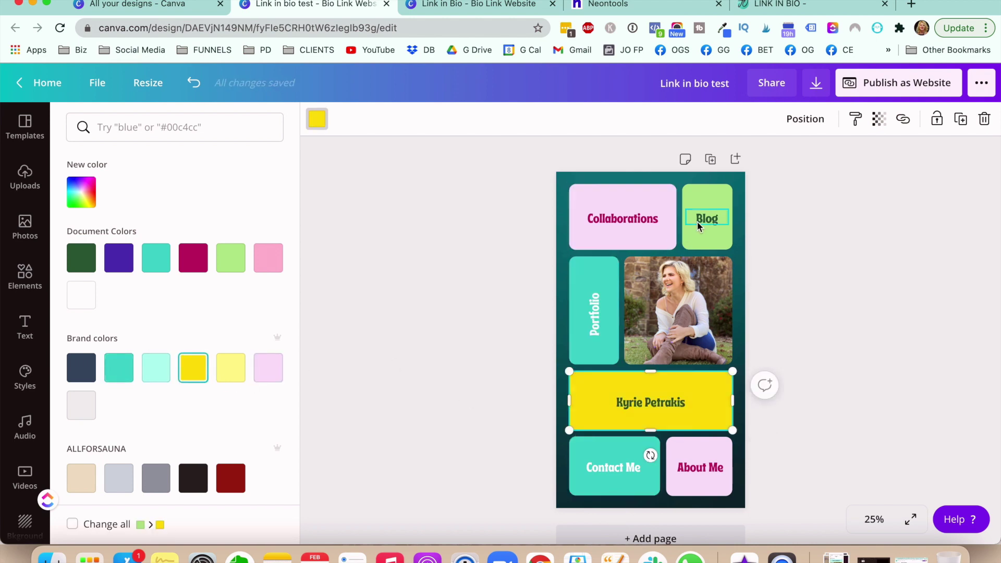
left_click(699, 226)
left_click(201, 367)
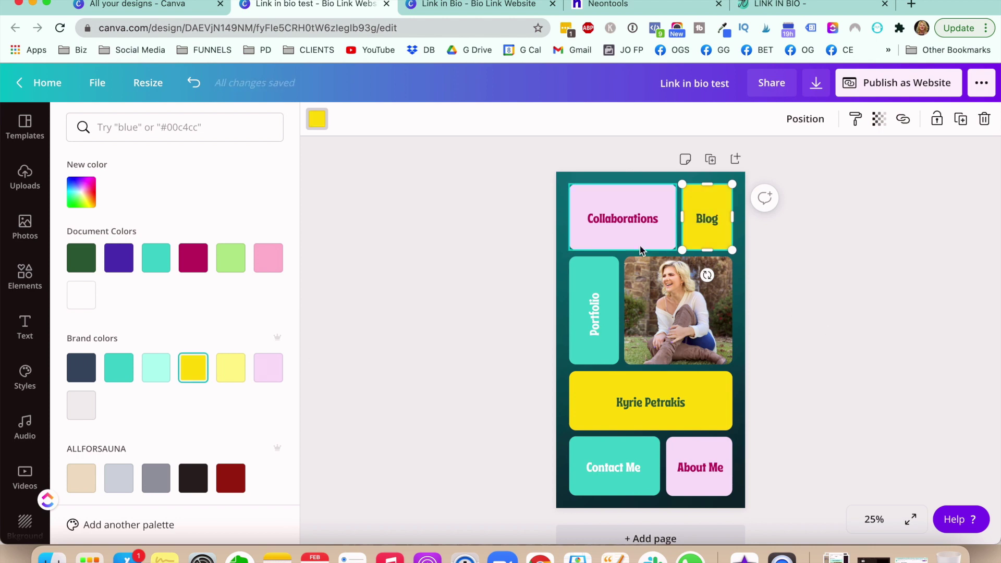
Step: Make the Collaborations, Blog, name and About Me labels navy and the Portfolio label white
left_click(627, 222)
left_click(528, 118)
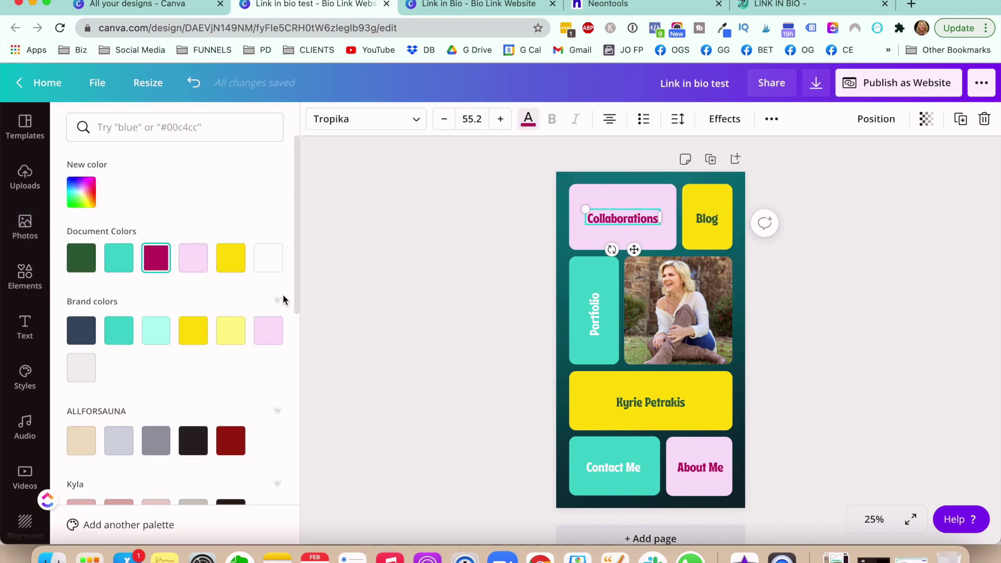
left_click(268, 257)
left_click(90, 327)
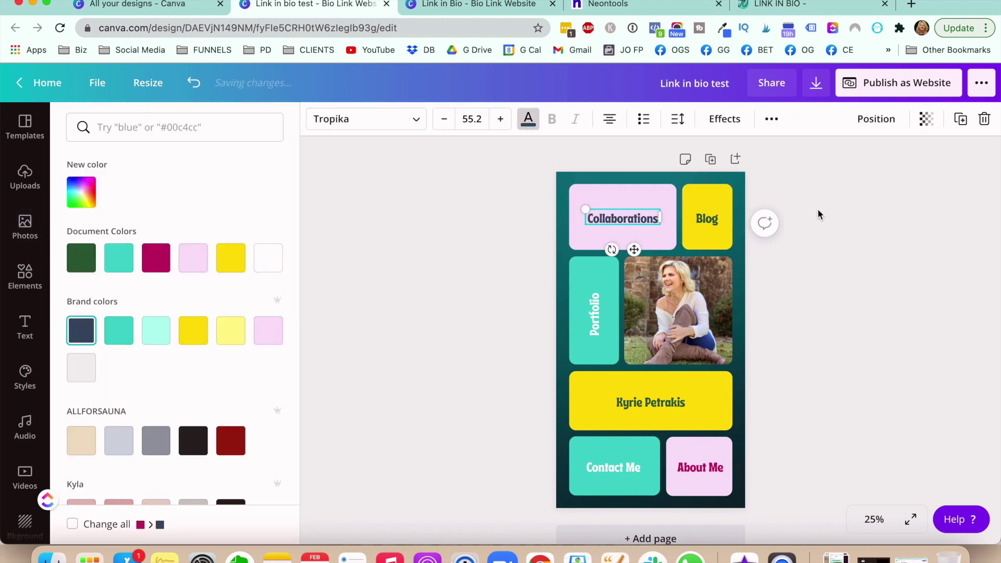
left_click(707, 219)
left_click(77, 334)
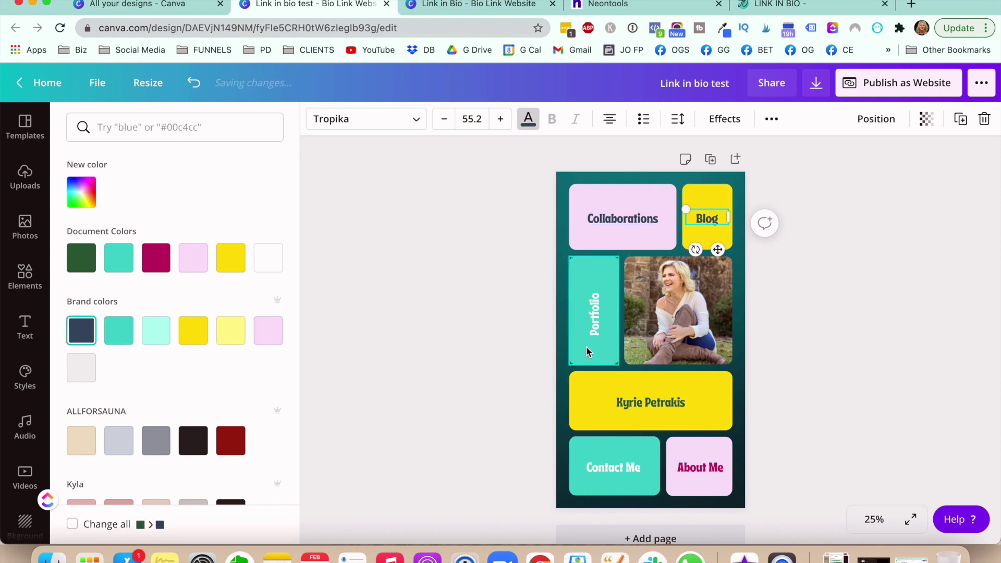
left_click(593, 328)
left_click(264, 265)
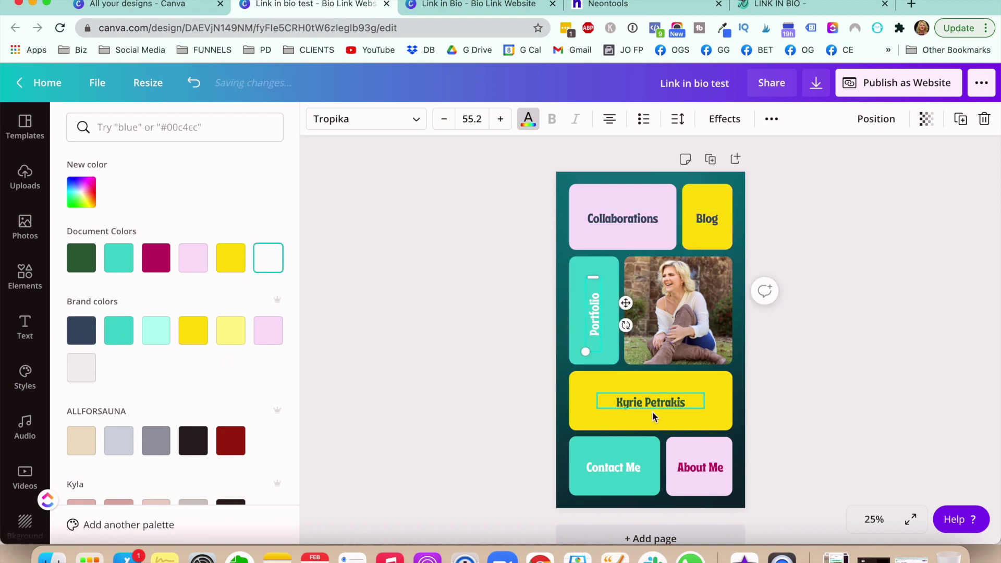
left_click(651, 402)
left_click(90, 334)
left_click(688, 472)
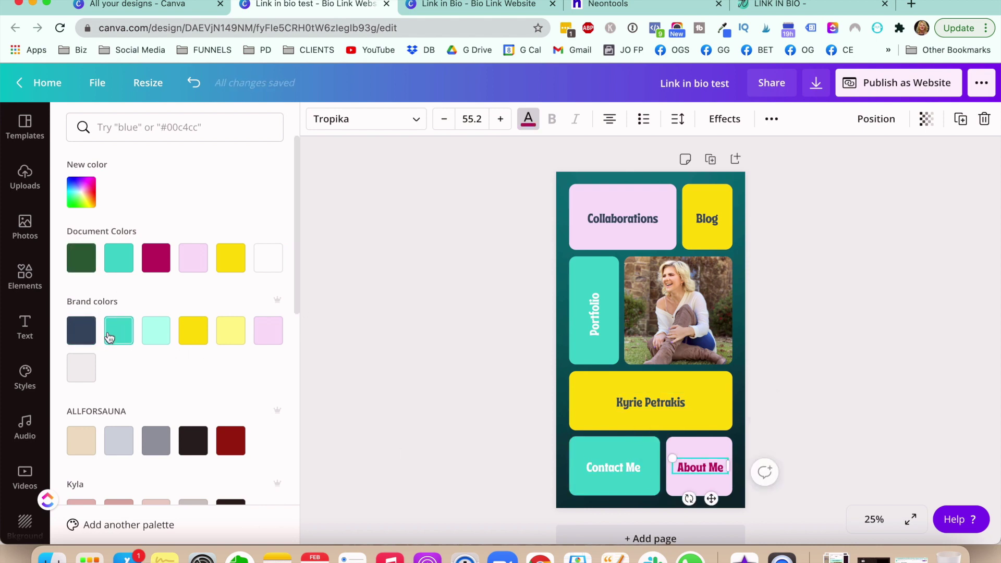
left_click(81, 330)
key("Escape")
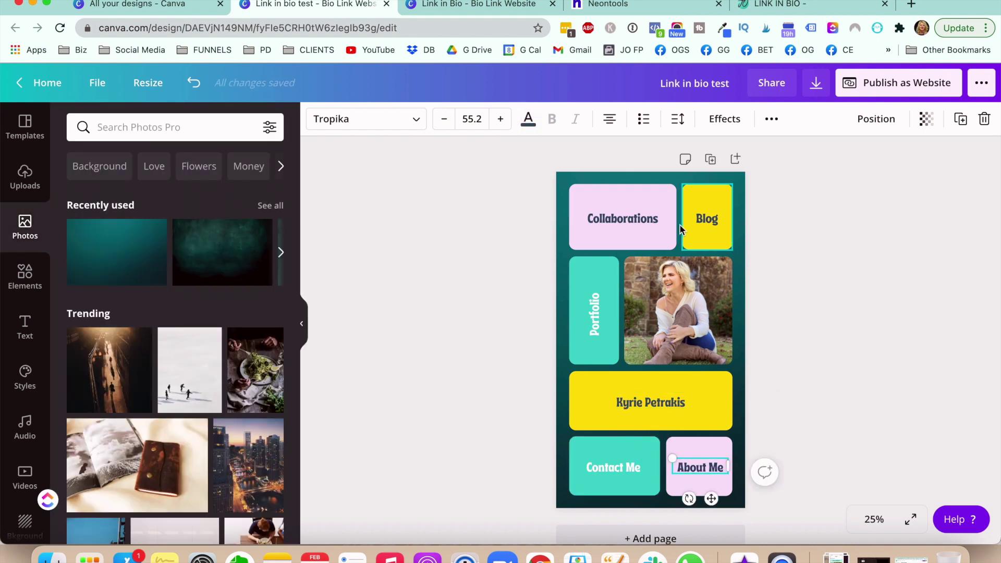
left_click(631, 221)
Step: Retype the Collaborations, name and Portfolio labels as Membership, Services and YouTube
double_click(630, 220)
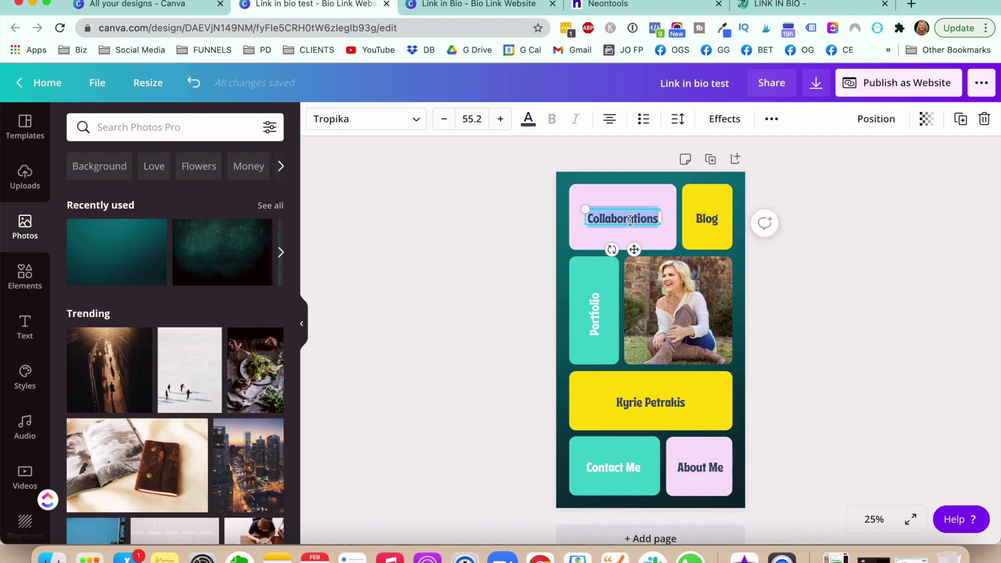
type("Membership")
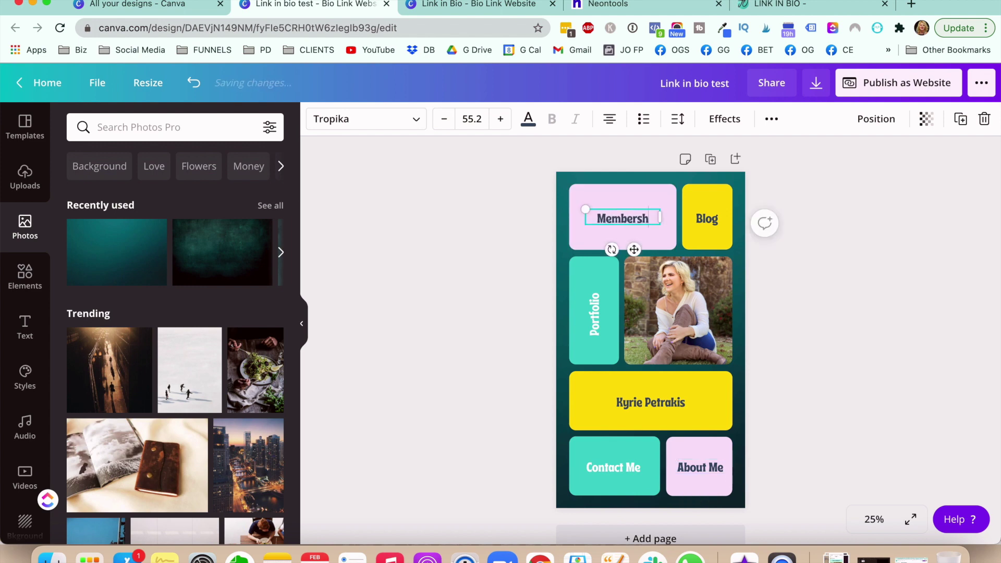
double_click(647, 400)
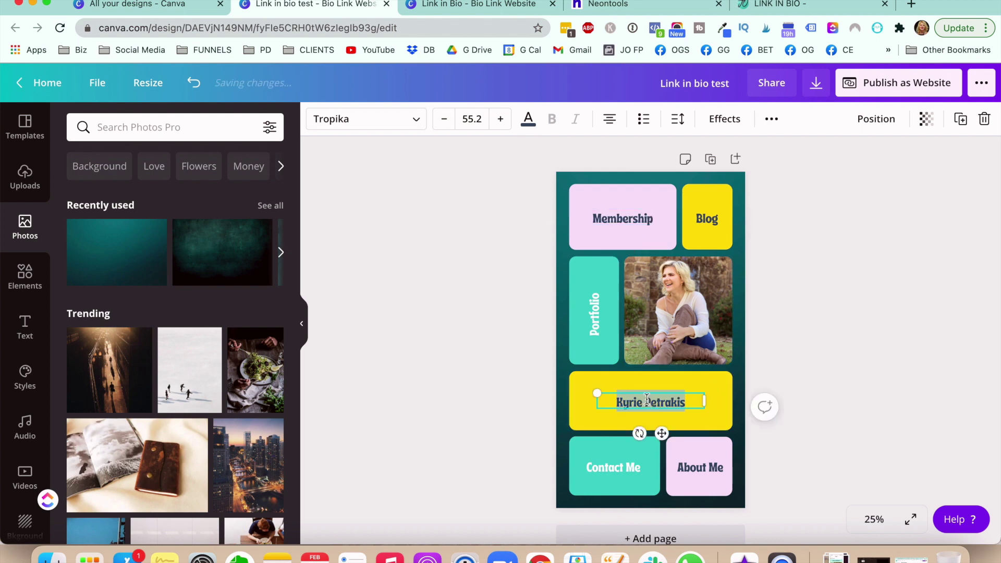
type("Services")
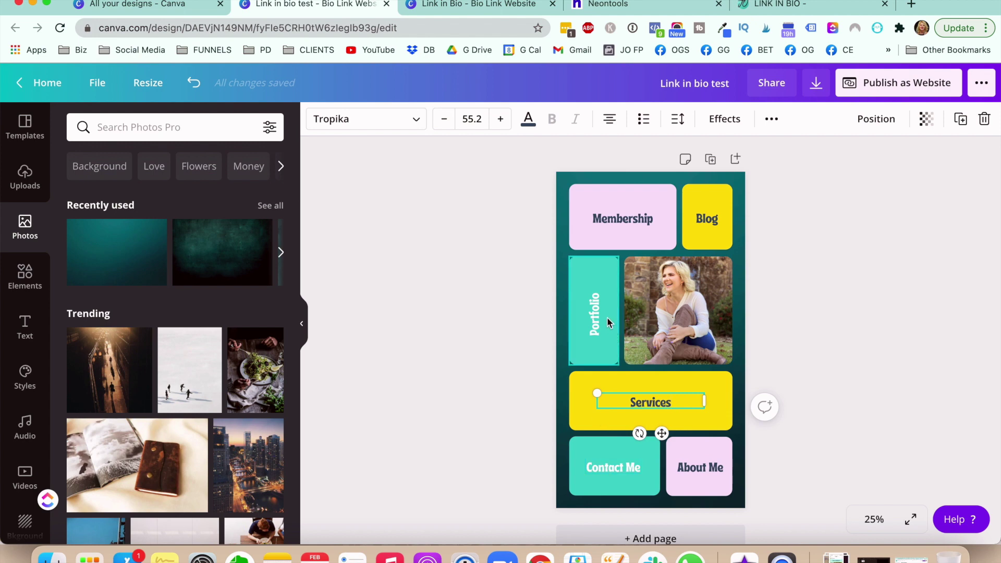
double_click(591, 312)
type("YouTub")
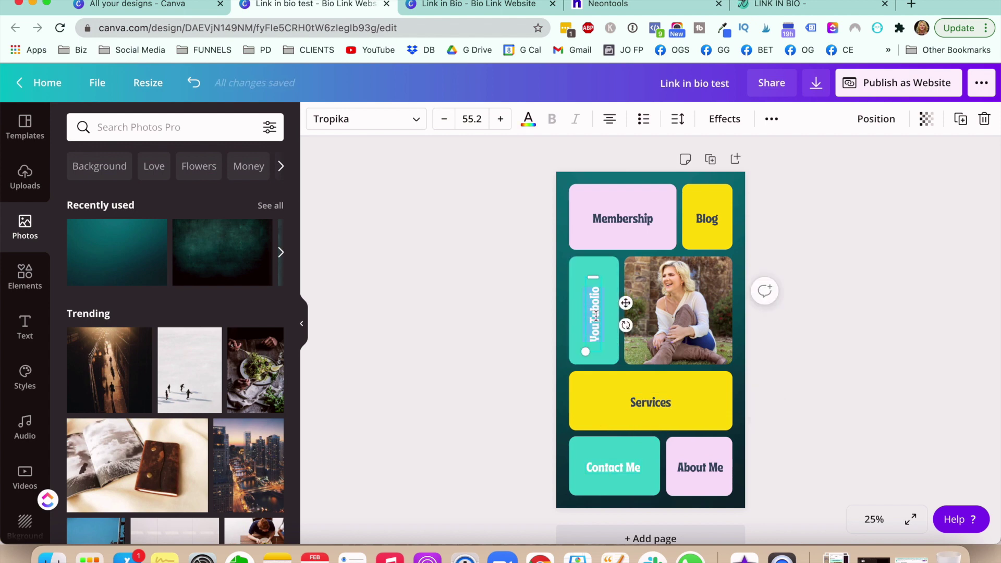
type("e")
left_click(848, 278)
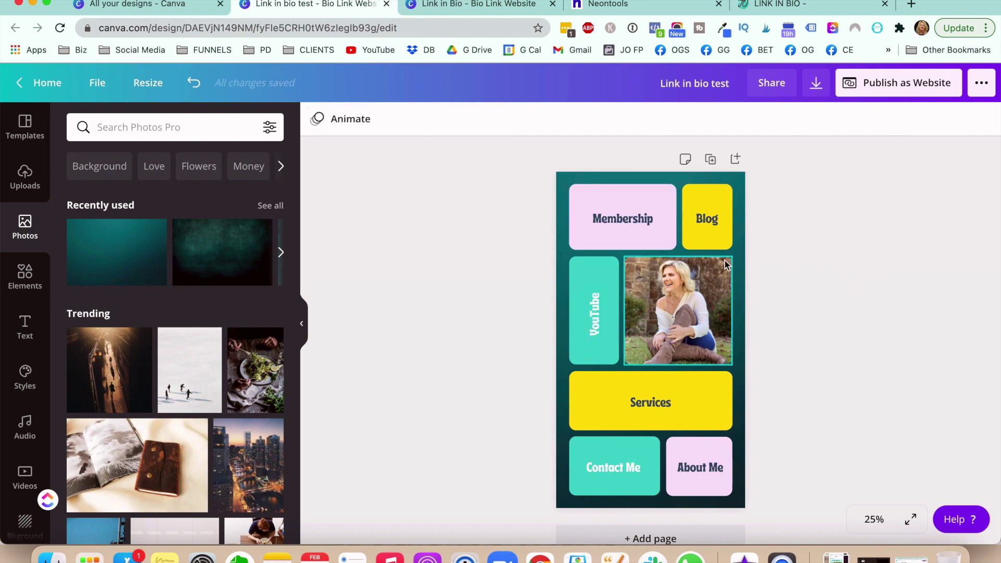
Step: Group the Membership, Blog and YouTube tiles each with their label text
left_click(639, 195)
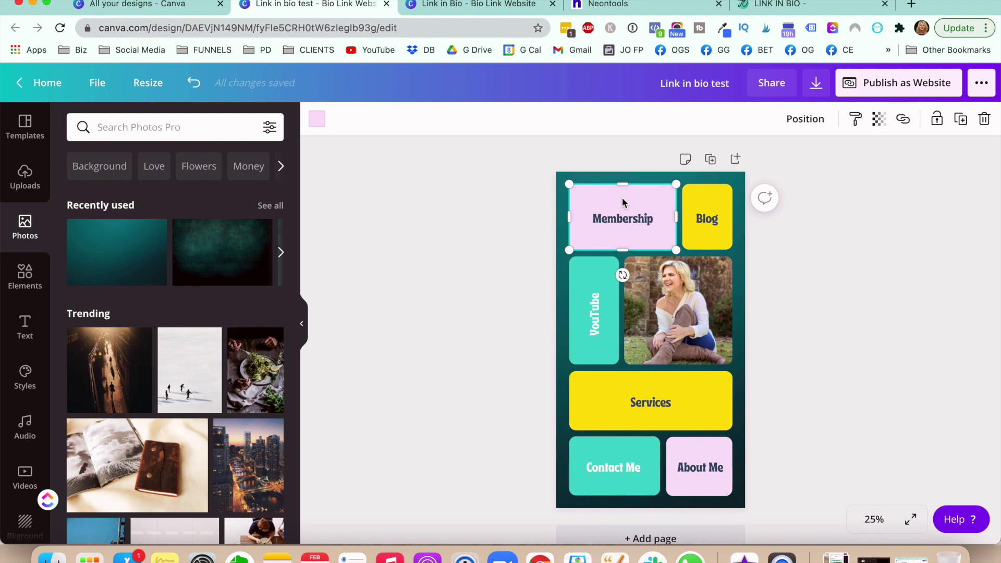
left_click(619, 220)
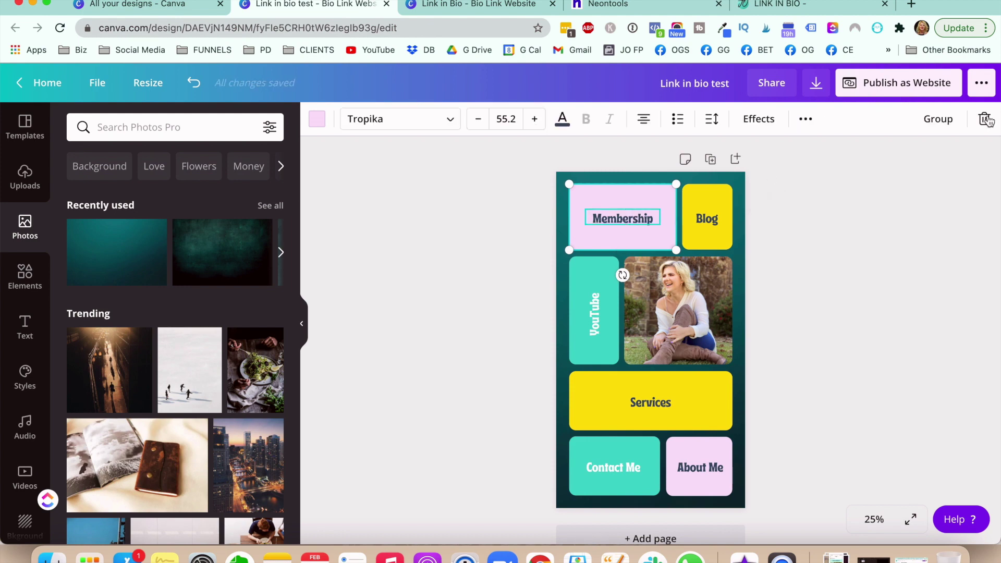
left_click(939, 119)
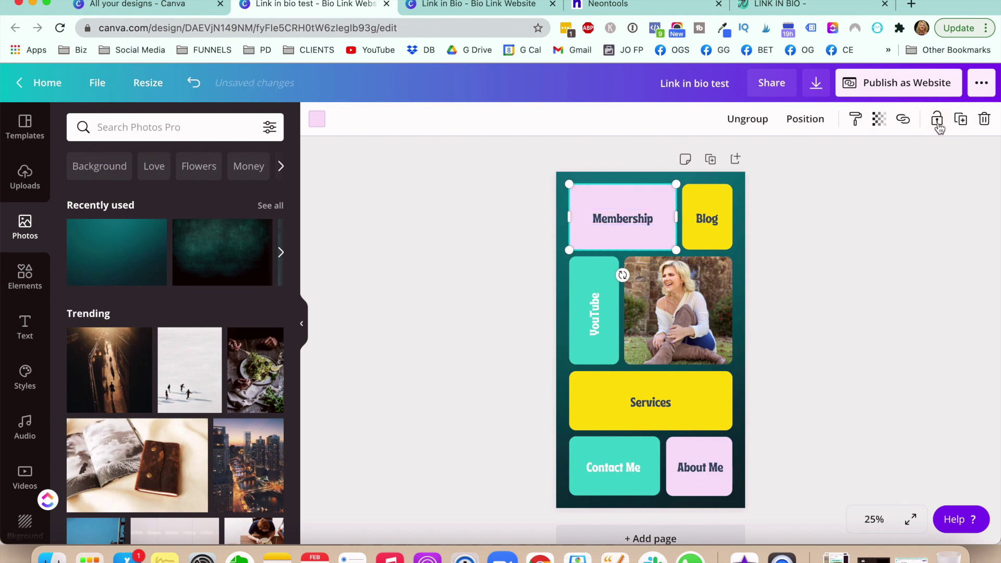
left_click(713, 204)
left_click(707, 218, "shift")
left_click(938, 119)
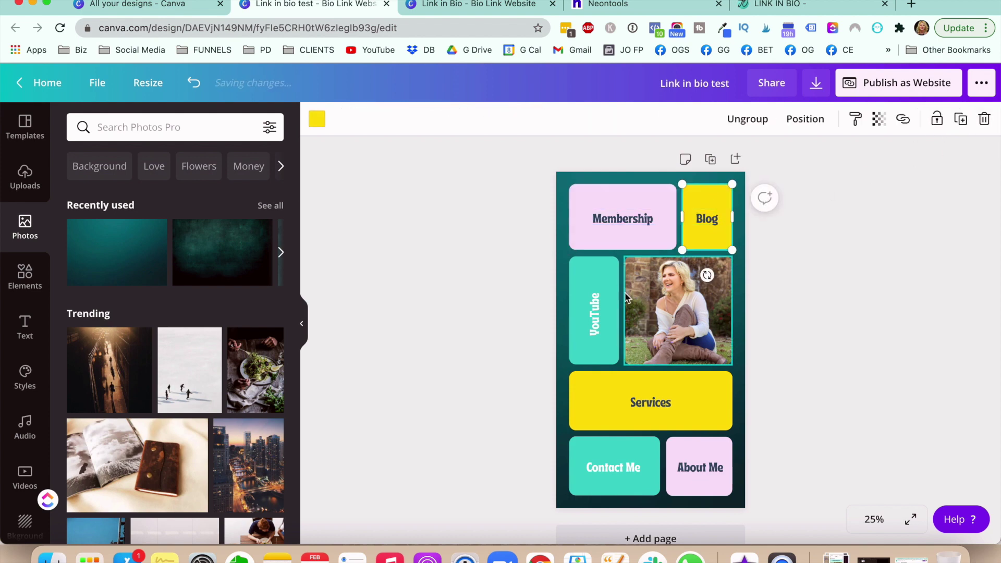
left_click(594, 294)
left_click(925, 315)
left_click(605, 262)
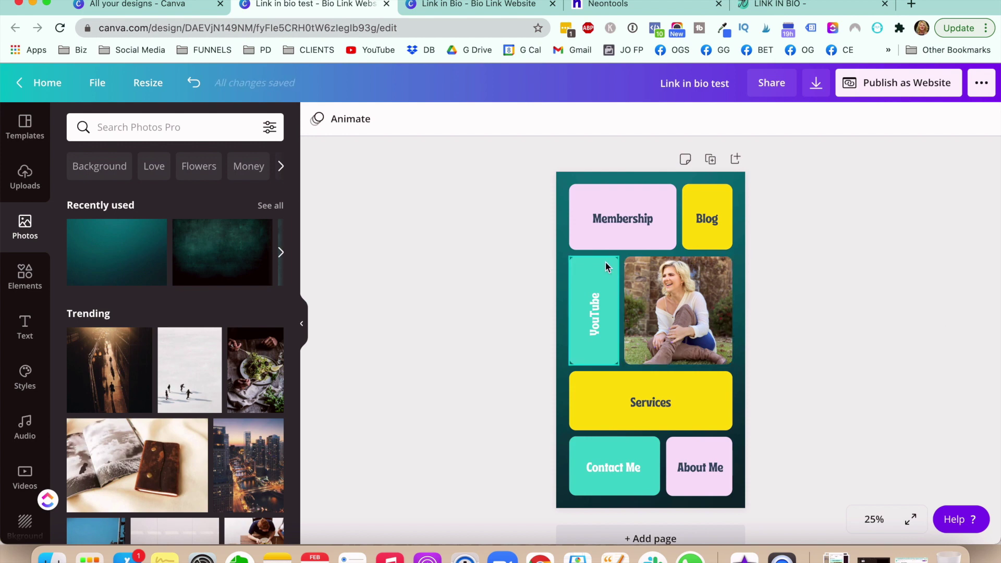
left_click(598, 310, "shift")
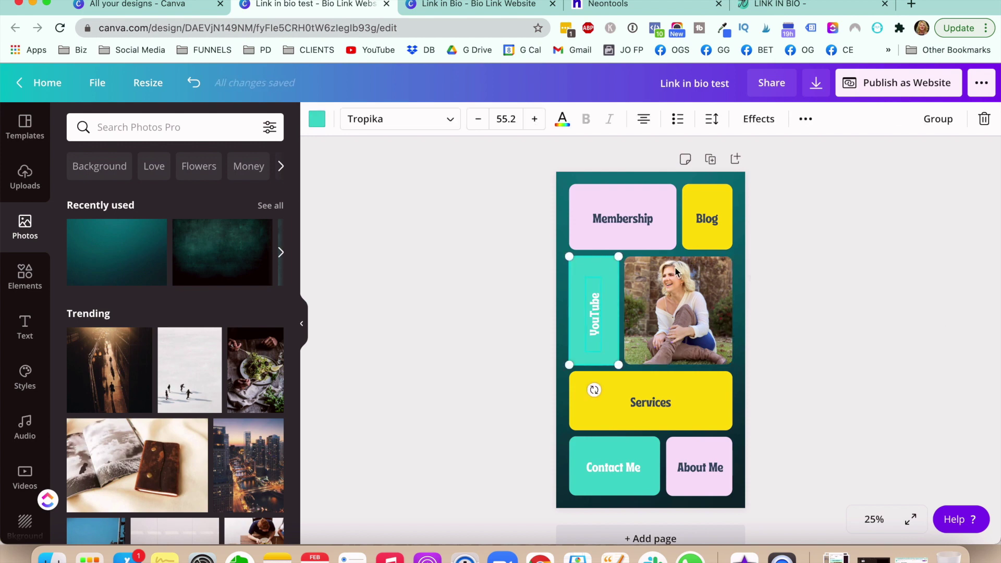
left_click(938, 119)
Step: Group the Services and Contact Me tiles each with their label text
left_click(725, 409)
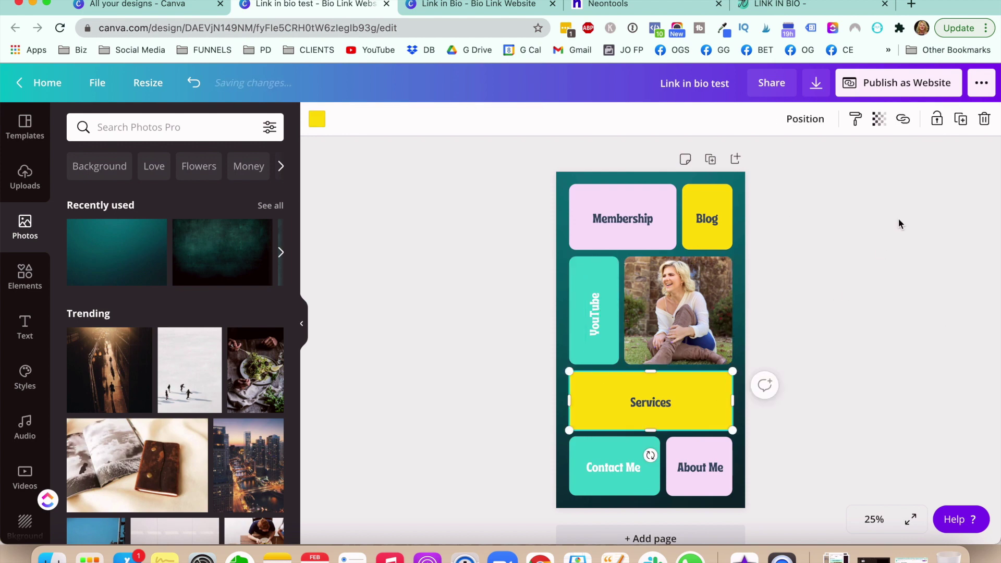
left_click(658, 403, "shift")
left_click(937, 120)
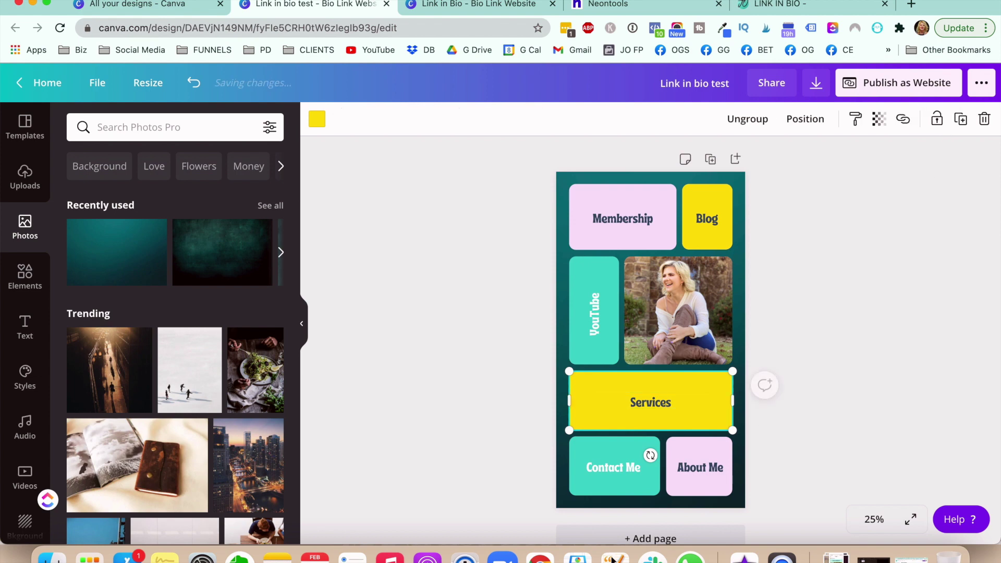
left_click(629, 450)
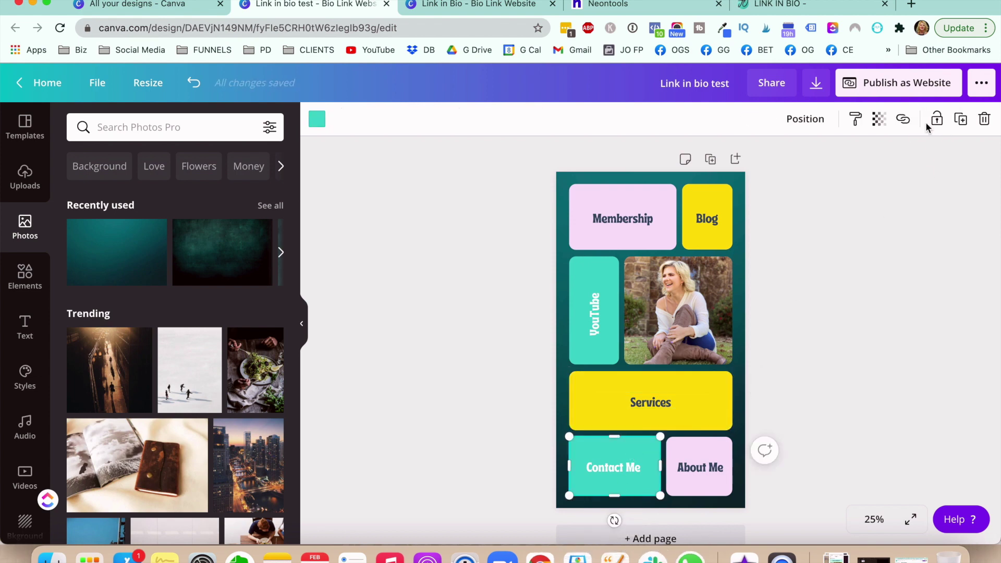
left_click(625, 470, "shift")
key("super+g")
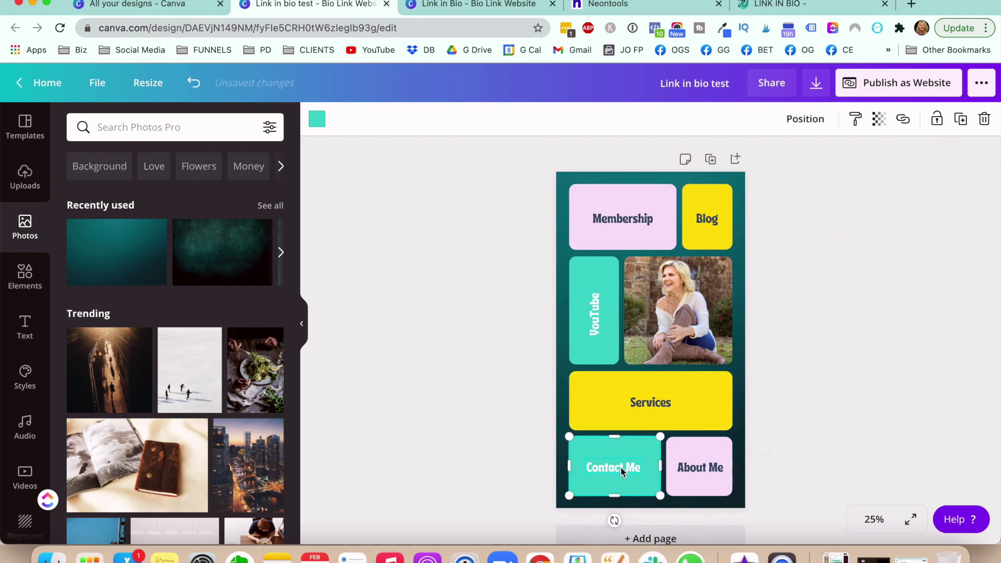
left_click(749, 467)
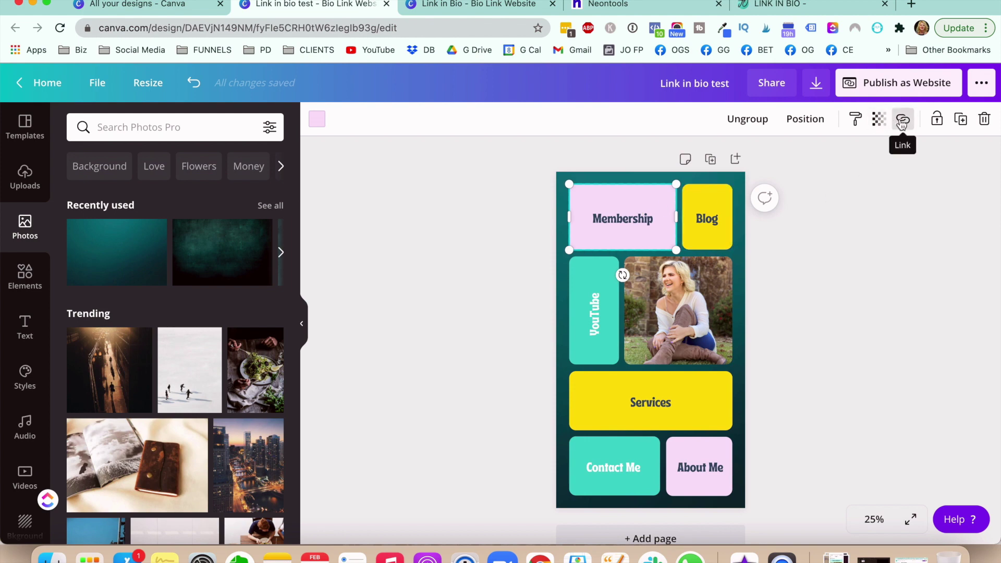
left_click(901, 120)
type("https")
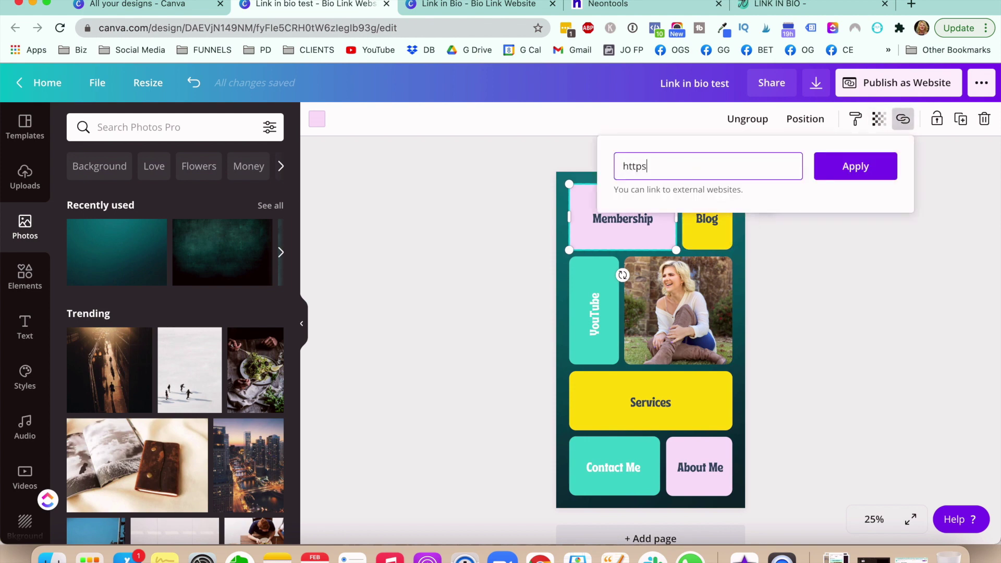
type("://organicgrowthst")
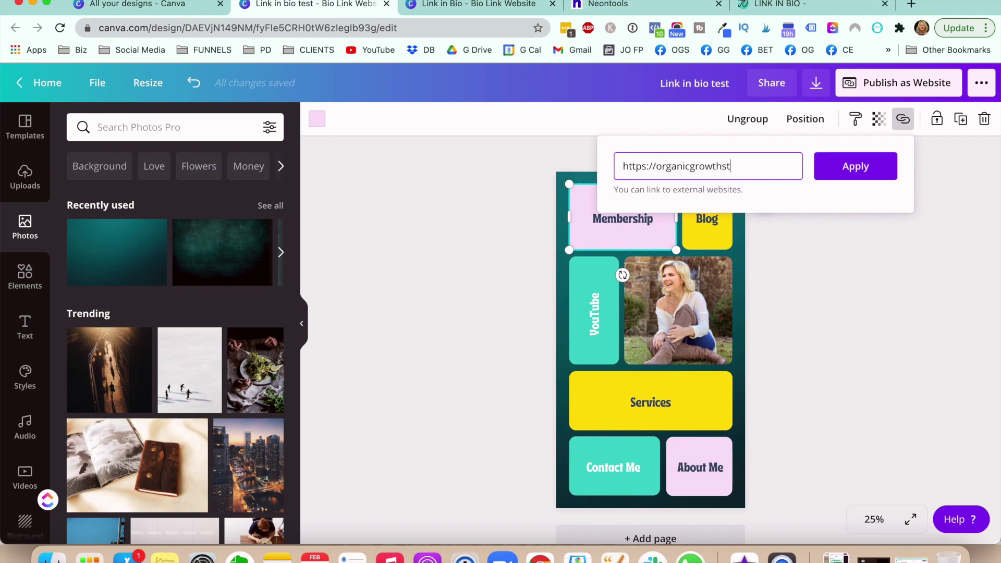
type("udio.com")
left_click(832, 170)
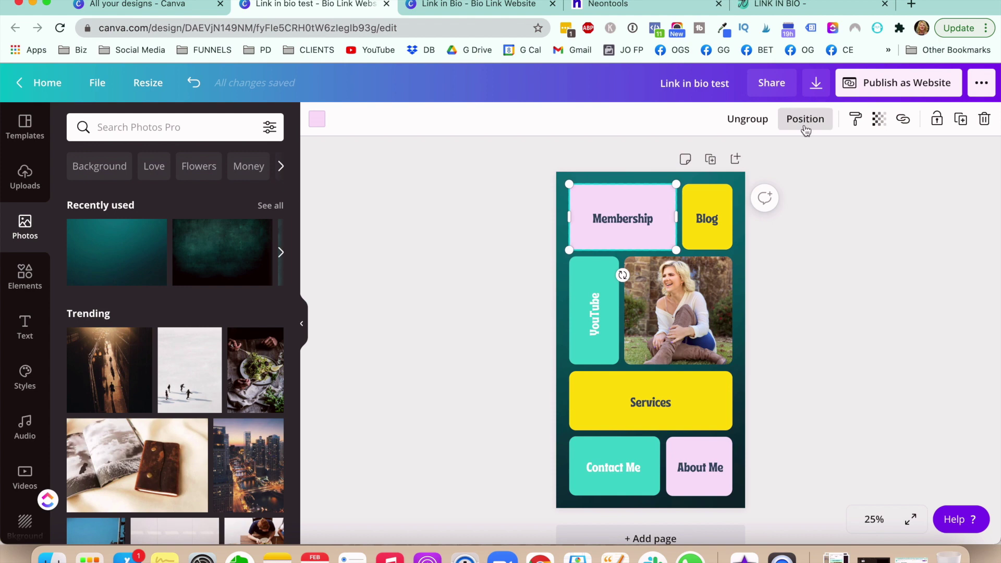
Step: Publish as a website, try Scrolling then Classic navigation style, and open the site
left_click(906, 91)
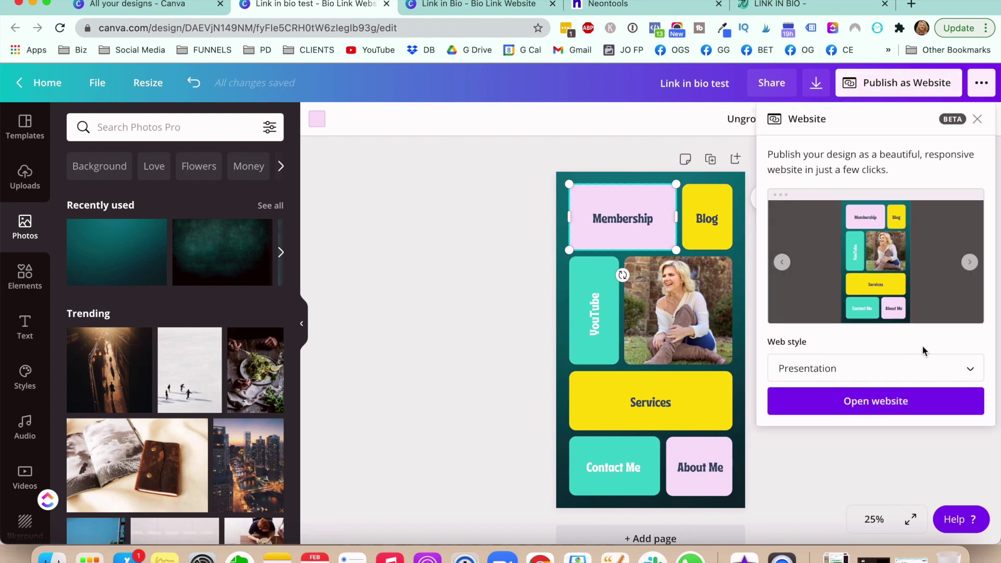
left_click(955, 372)
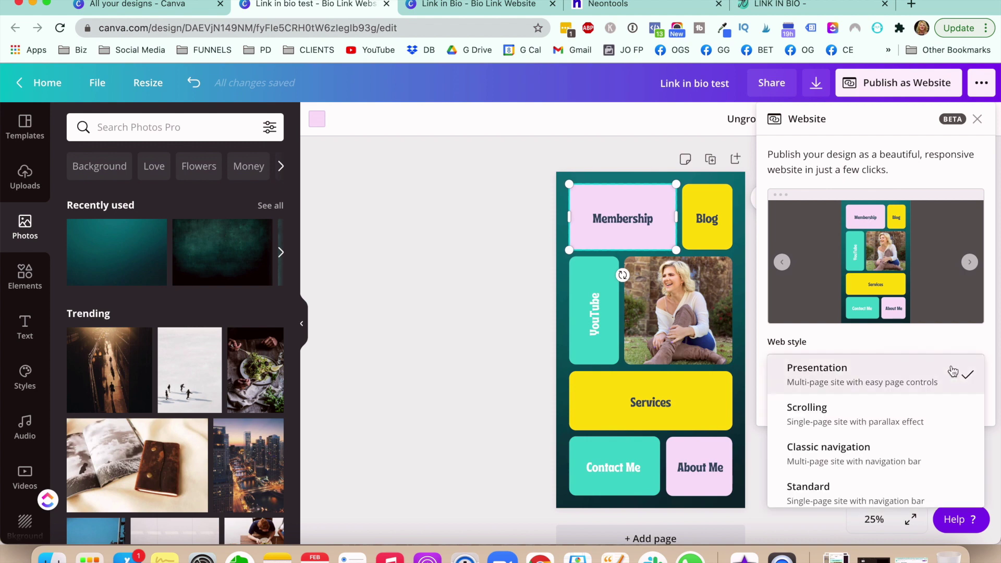
left_click(896, 417)
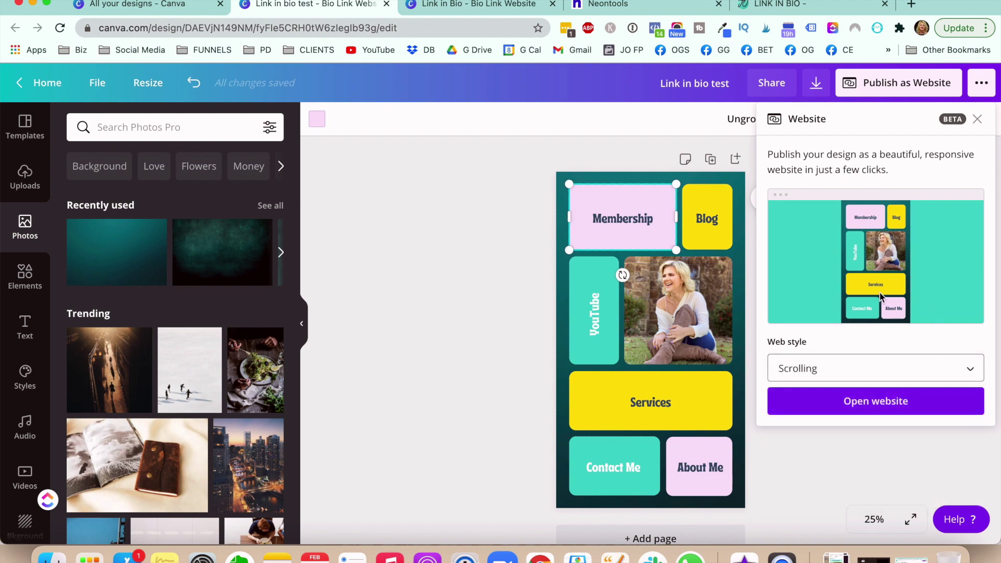
left_click(911, 376)
left_click(840, 404)
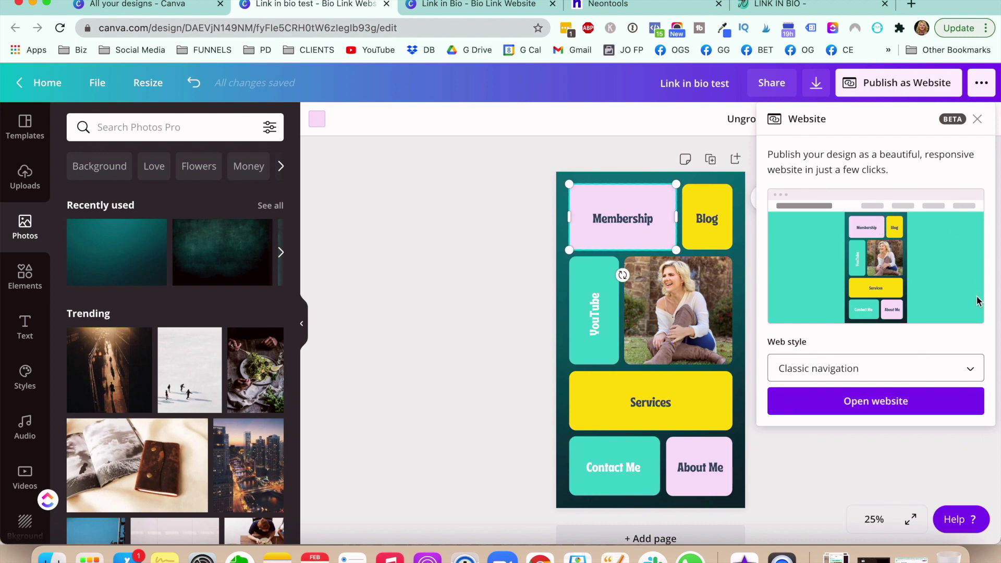
left_click(912, 410)
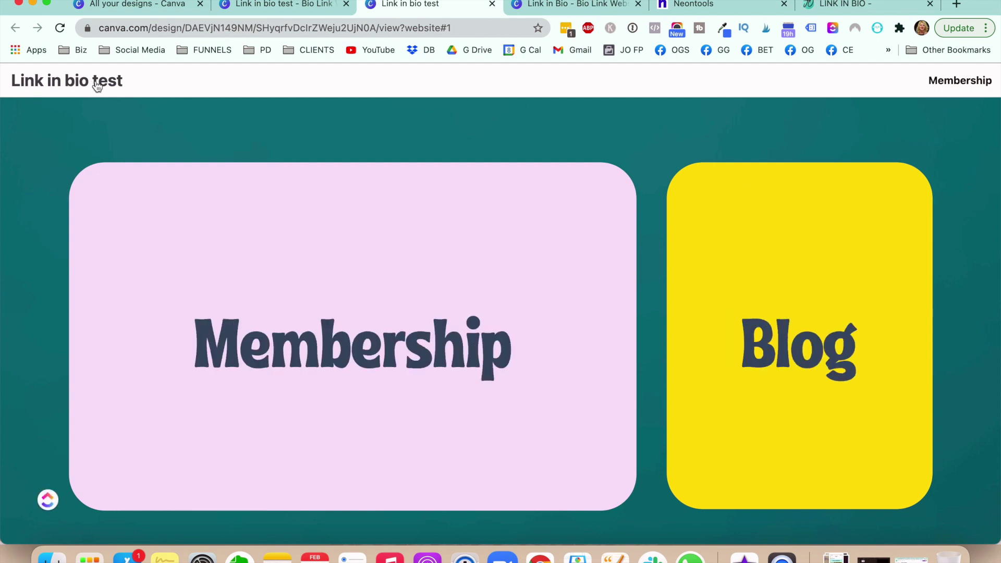
Step: Scroll through the Classic navigation site, then close its tab
scroll(806, 147, "down", 15)
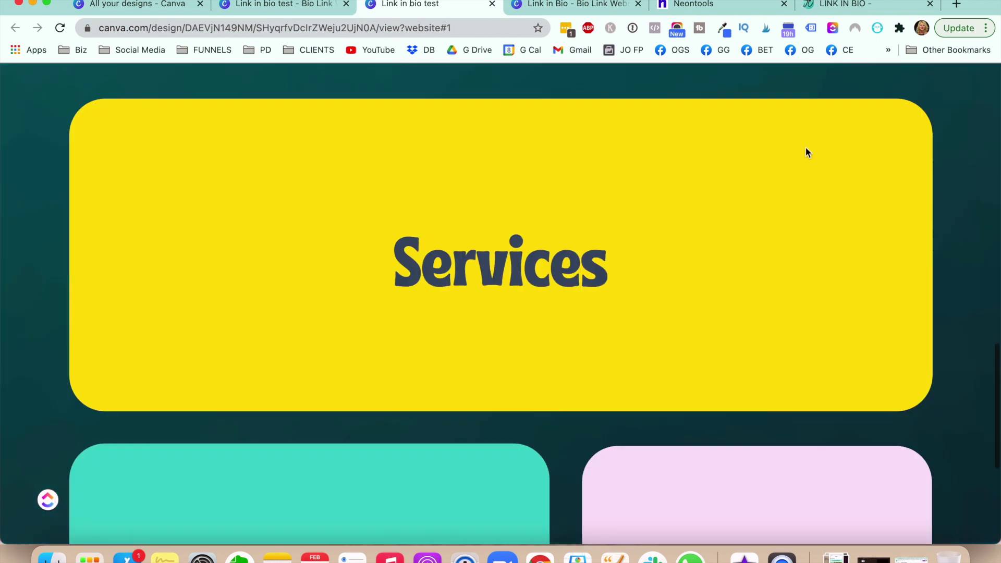
scroll(807, 152, "down", 4)
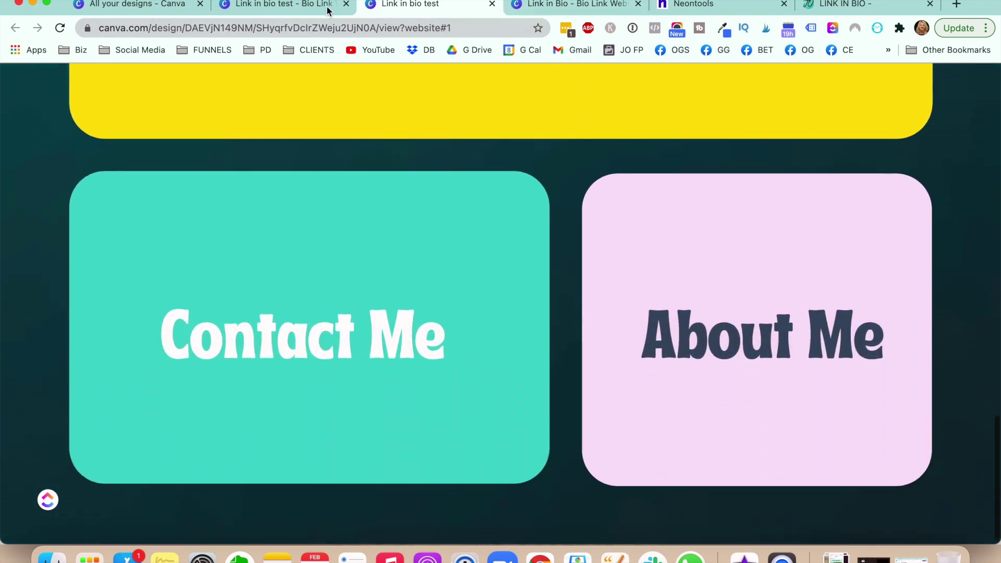
left_click(491, 5)
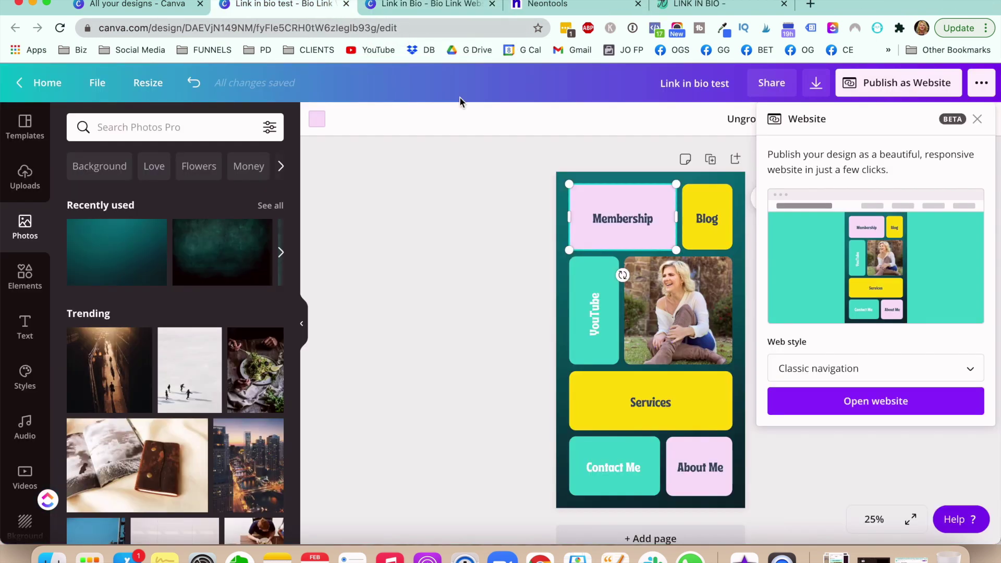
Step: Switch the web style to Standard, review that site in a new tab, then close it
left_click(880, 374)
left_click(850, 415)
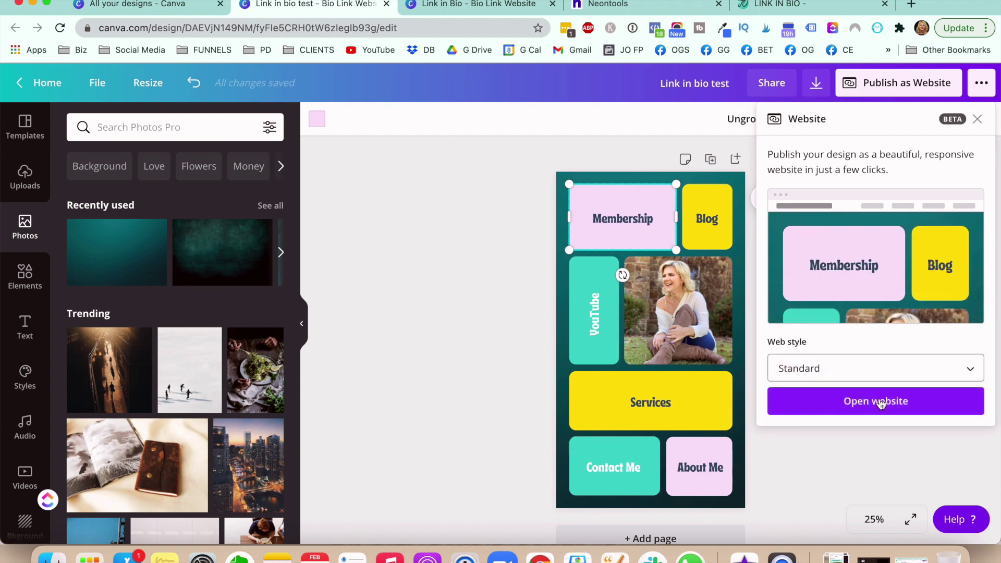
left_click(880, 404)
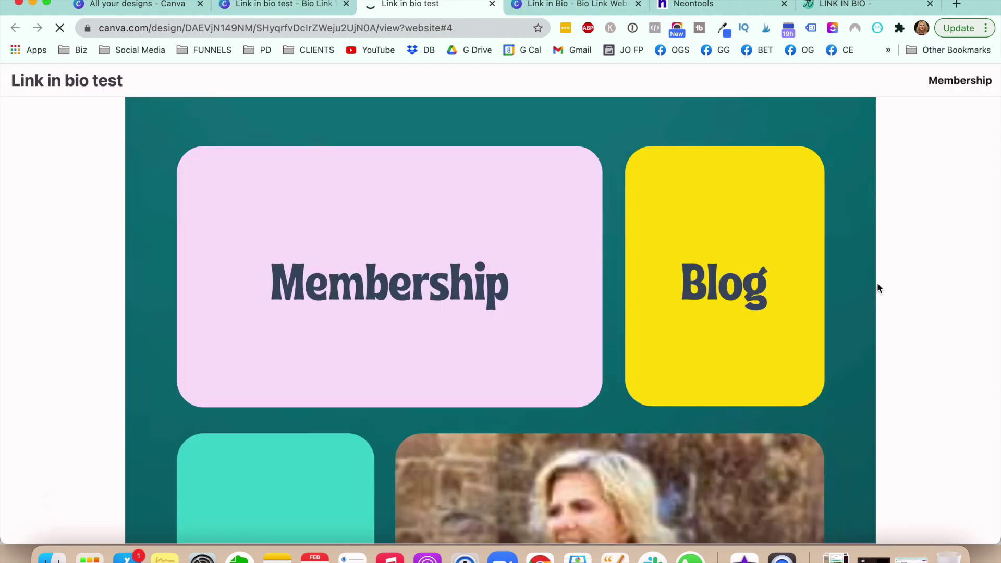
scroll(877, 282, "down", 5)
left_click(960, 80)
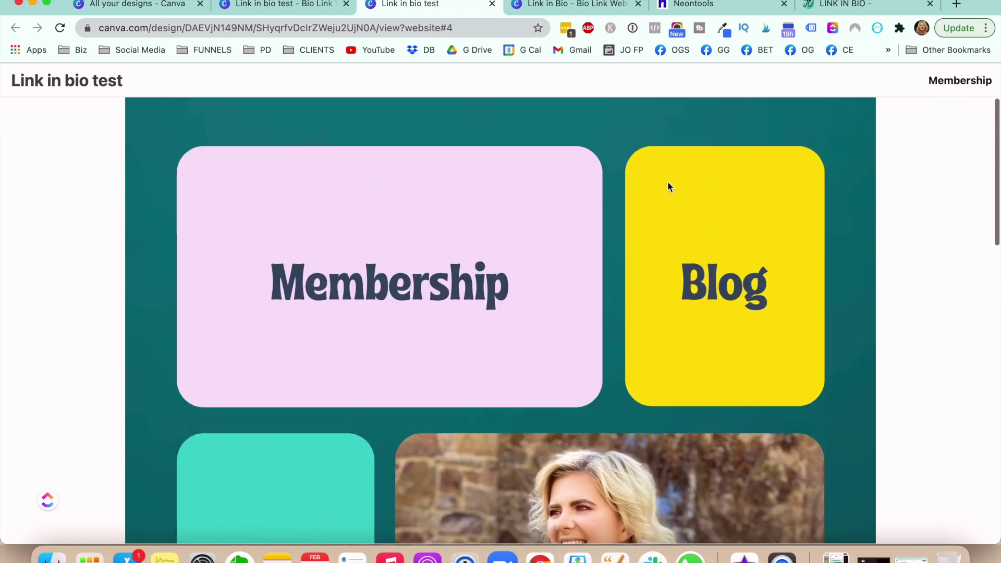
scroll(360, 201, "down", 1)
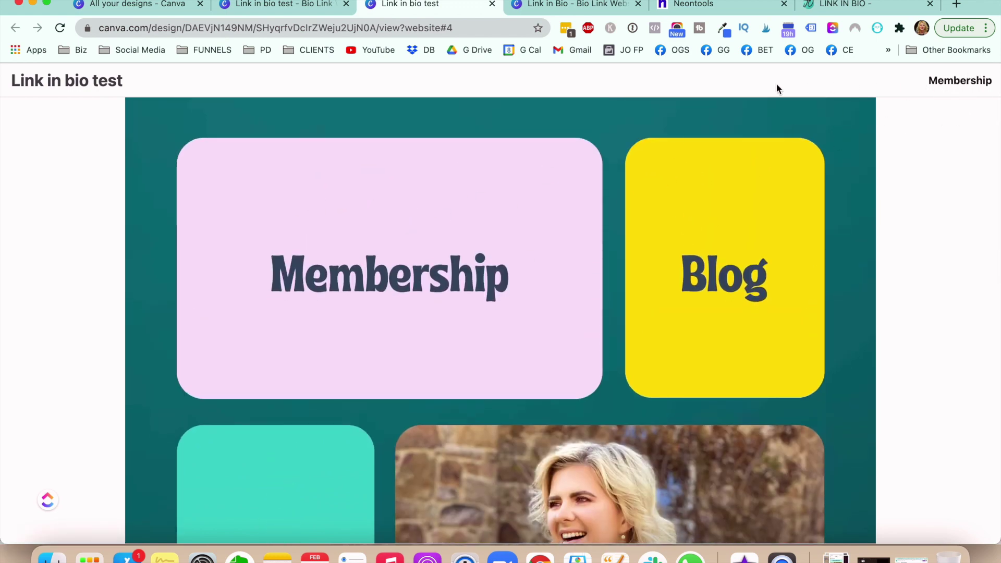
scroll(755, 149, "down", 10)
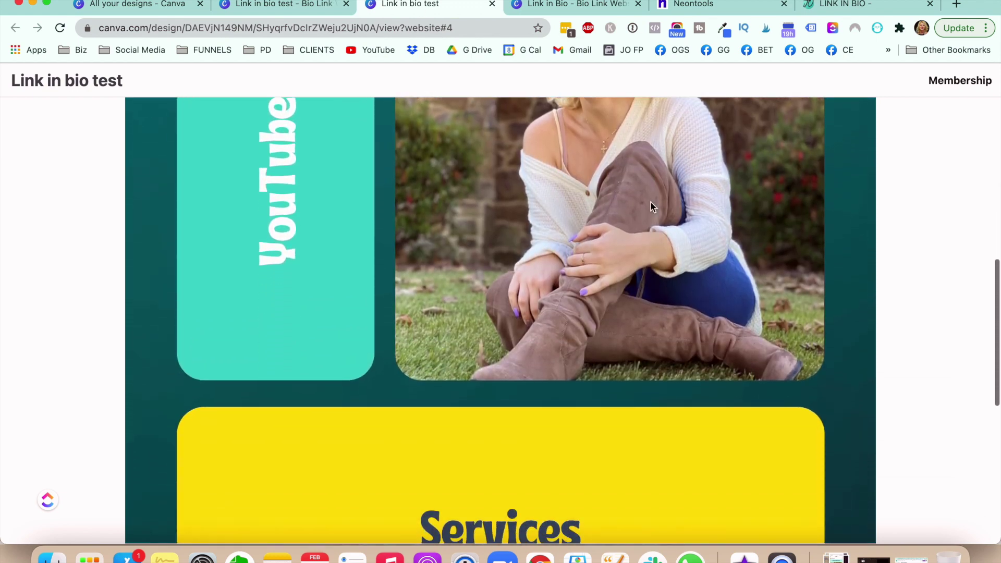
left_click(491, 3)
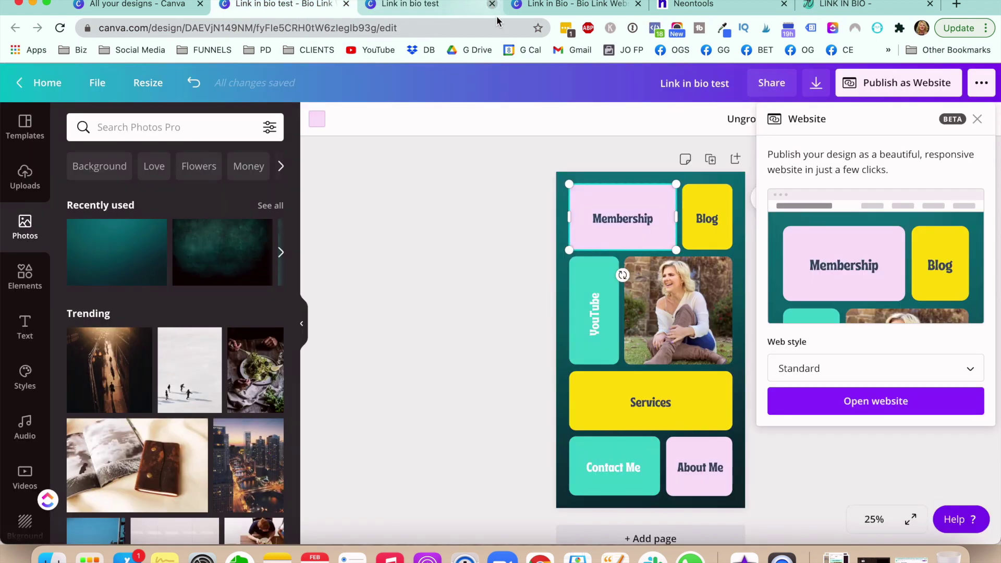
Step: Switch the website's web style to Presentation
left_click(874, 372)
scroll(861, 280, "up", 1)
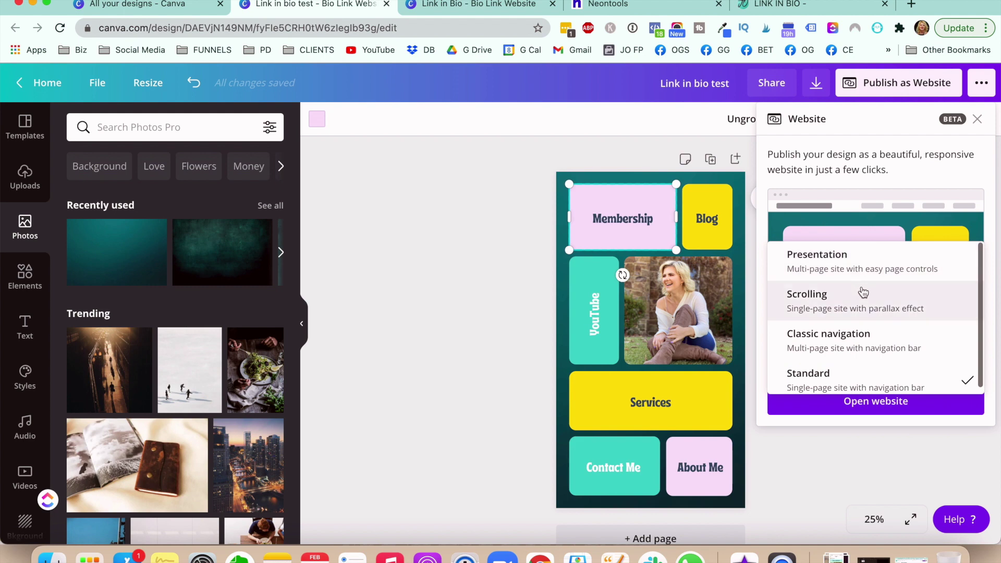
left_click(830, 268)
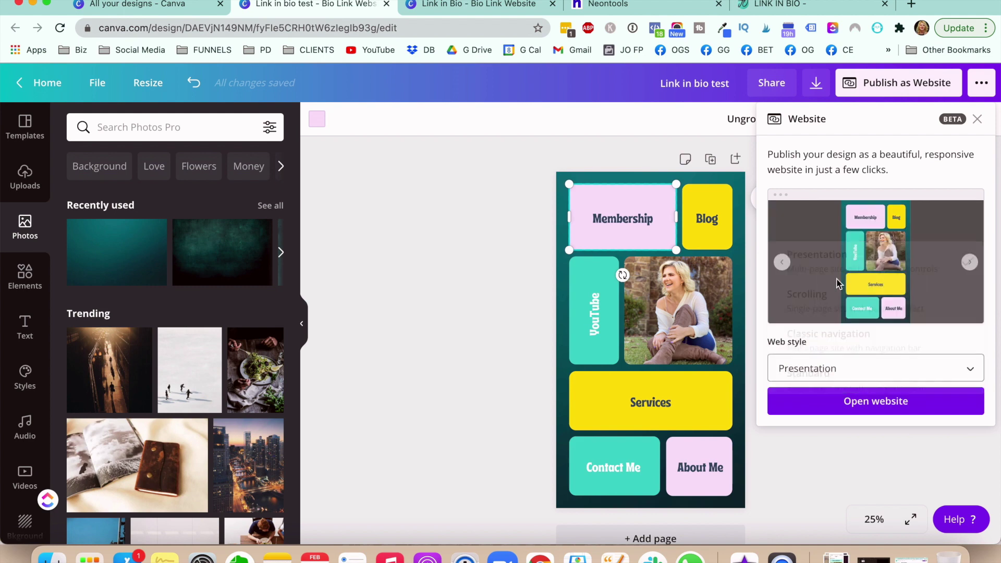
Step: Open the live Presentation-style site, test the Membership tile's link, and return to the editor
left_click(871, 400)
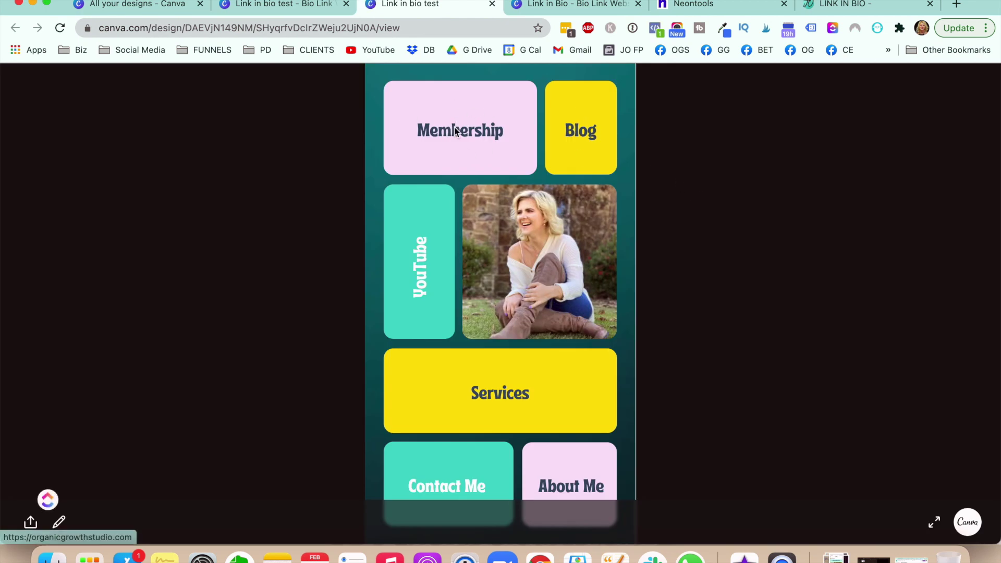
left_click(461, 102)
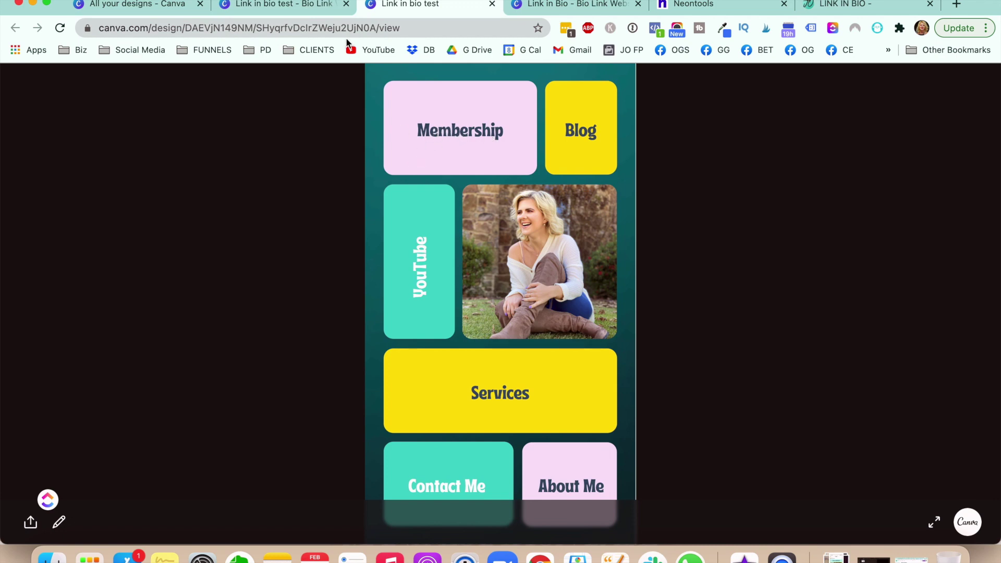
left_click(306, 7)
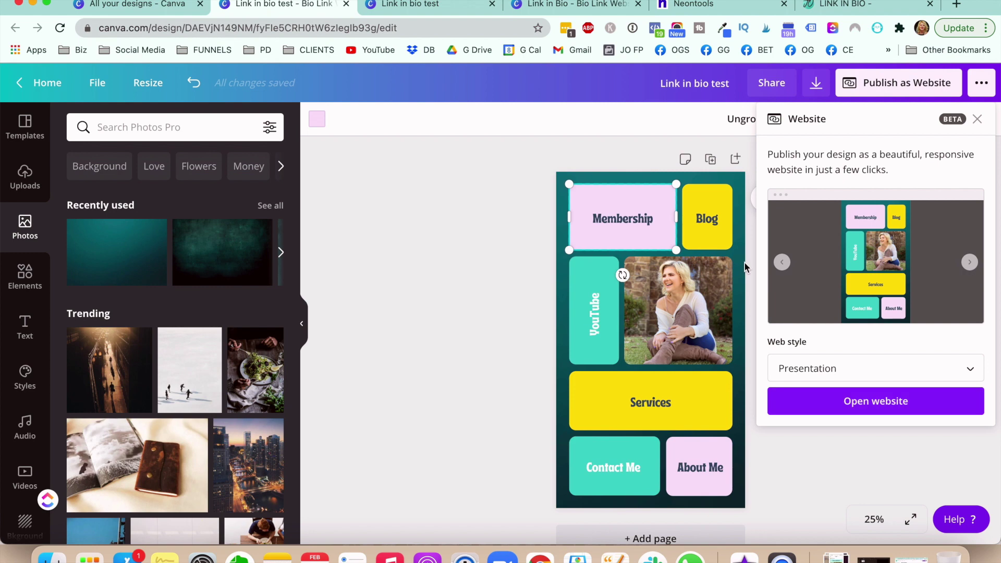
left_click(634, 223)
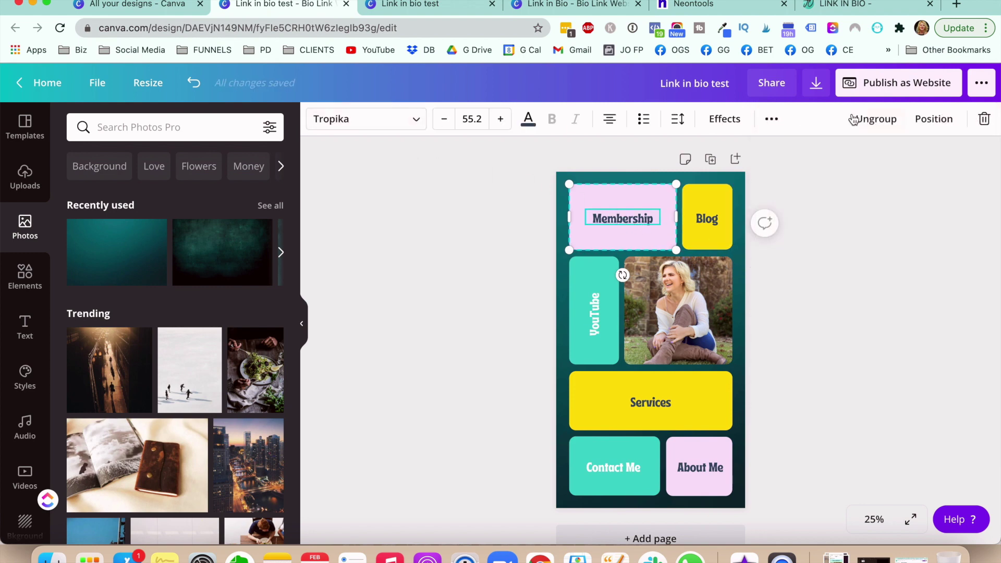
Step: Link the Membership text to organicgrowthstudio.com and reopen the website publishing panel
left_click(772, 120)
left_click(706, 152)
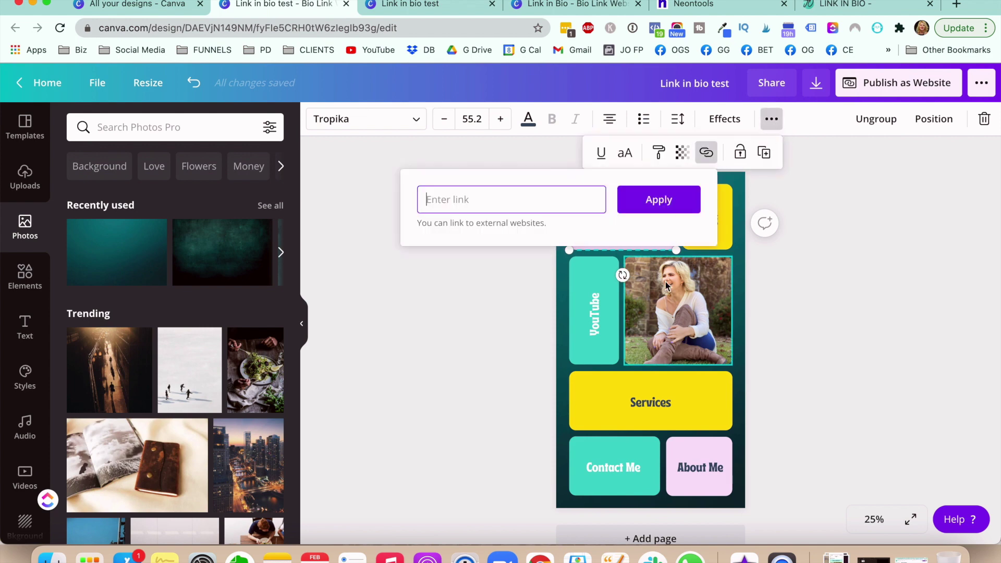
type("htttps")
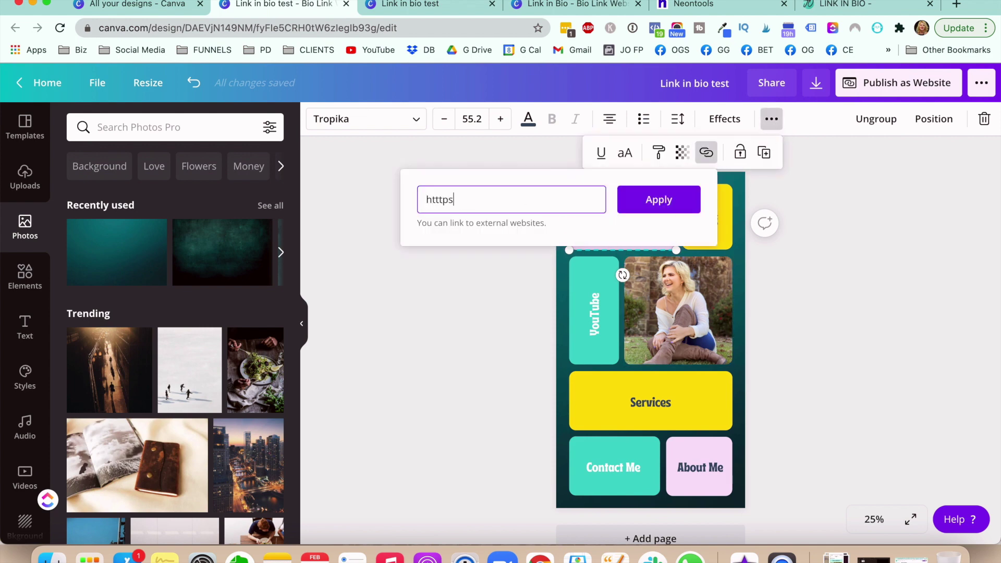
key("BackSpace")
key("BackSpace")
key("BackSpace")
type("ps:")
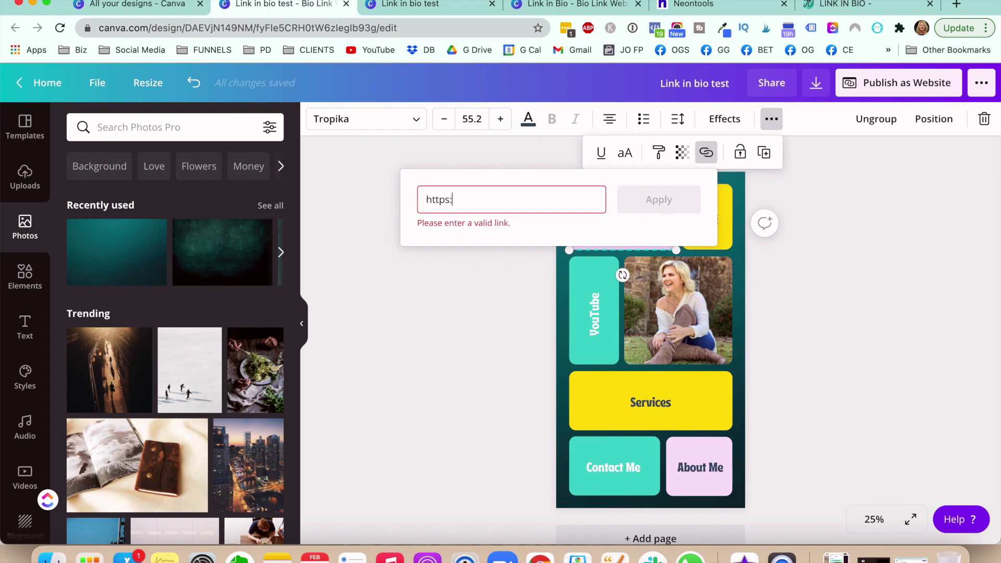
type("//organicgrow")
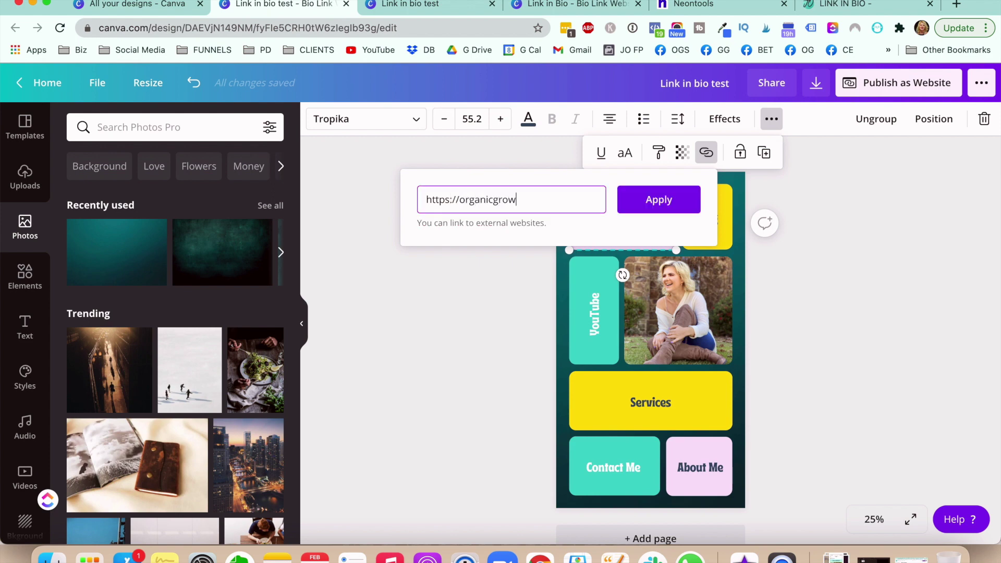
type("thstudio.com")
key("Return")
key("Escape")
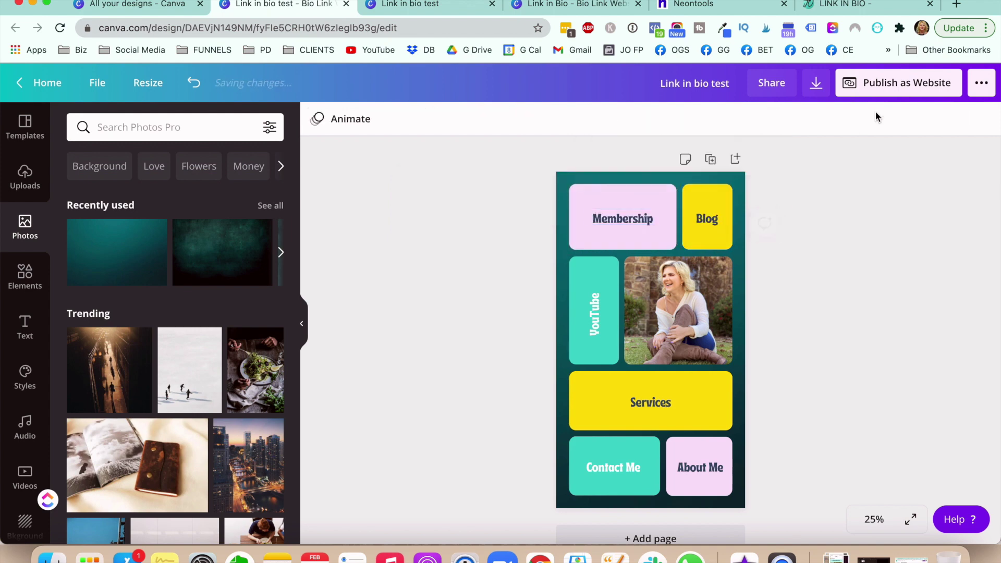
left_click(910, 84)
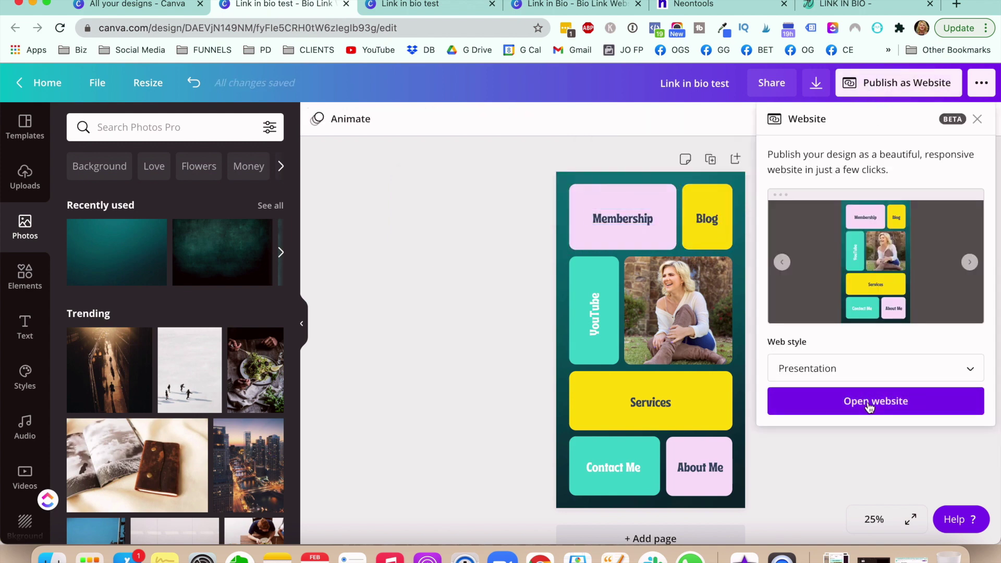
Step: Preview the updated site, copy the design's view link, and open a new incognito window
left_click(869, 404)
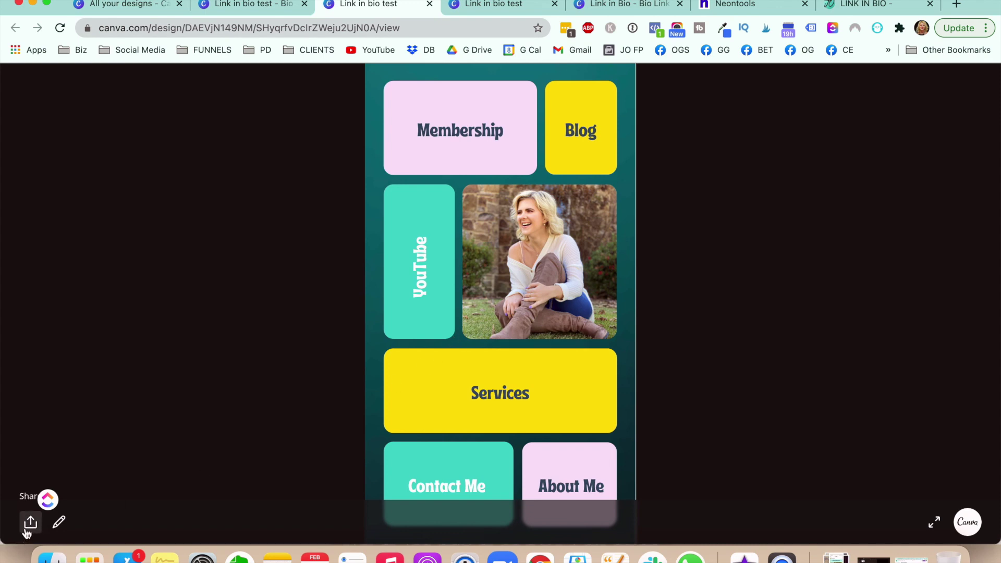
left_click(29, 521)
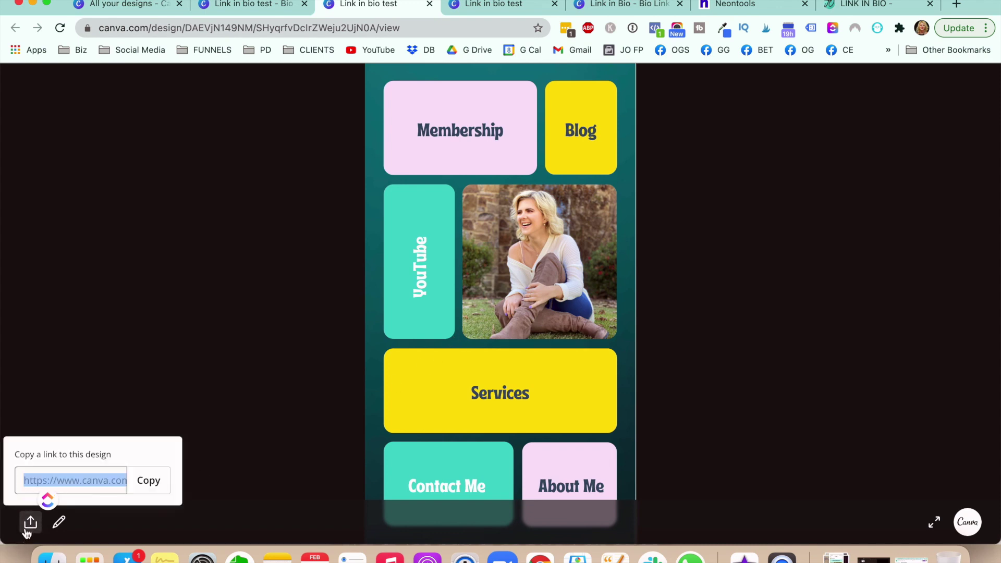
left_click(145, 483)
left_click(91, 0)
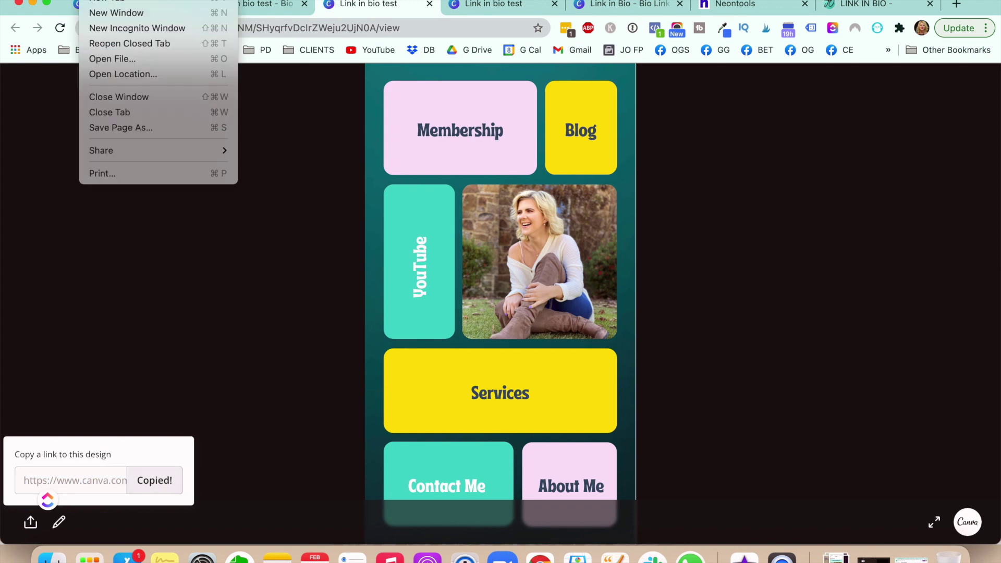
left_click(146, 34)
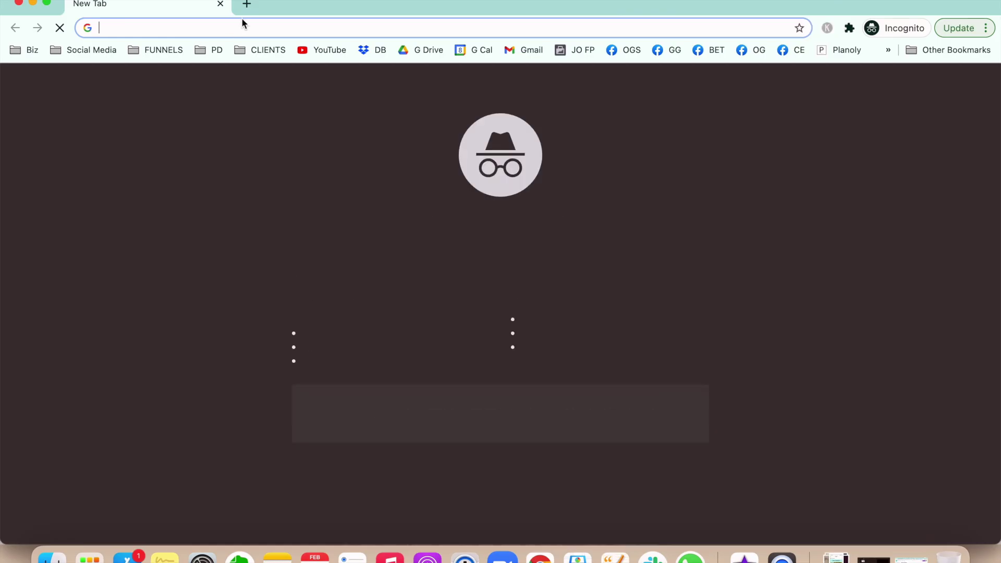
Step: Load the copied design view link in the incognito window, review it, then close it
right_click(234, 25)
left_click(304, 128)
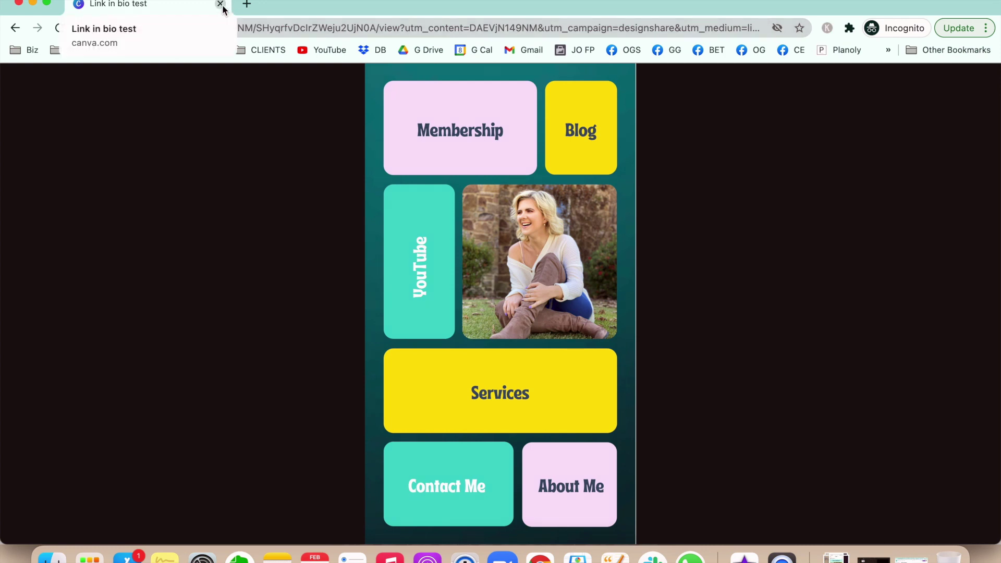
left_click(220, 7)
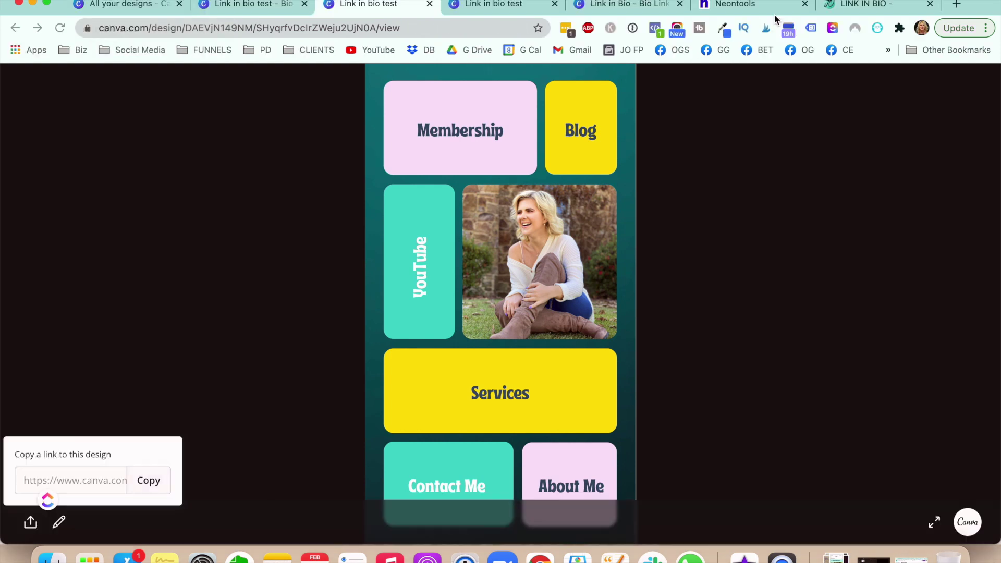
Step: Switch to Neontools, browse the tool cards, and open the neon.ly link shortener
left_click(736, 8)
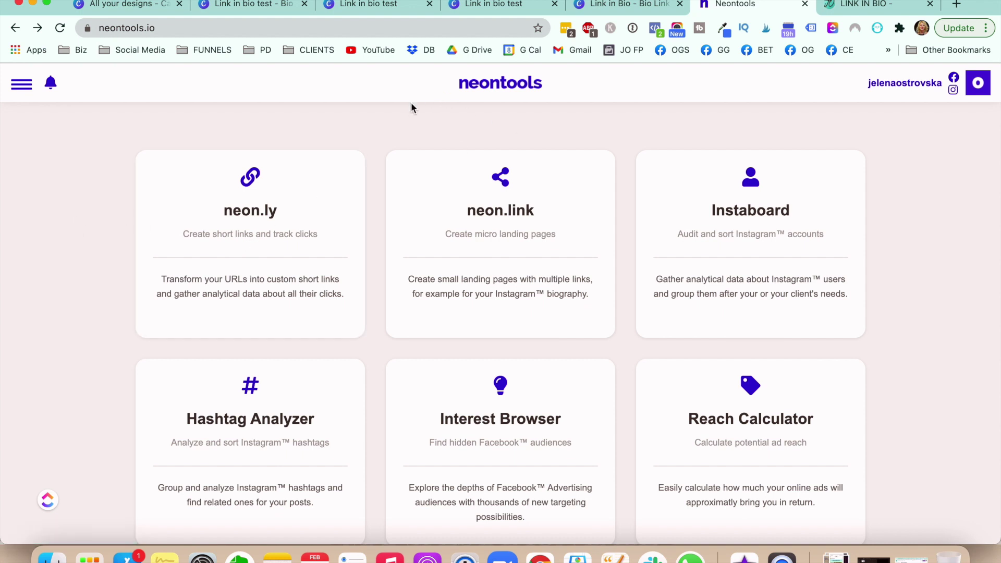
left_click(173, 29)
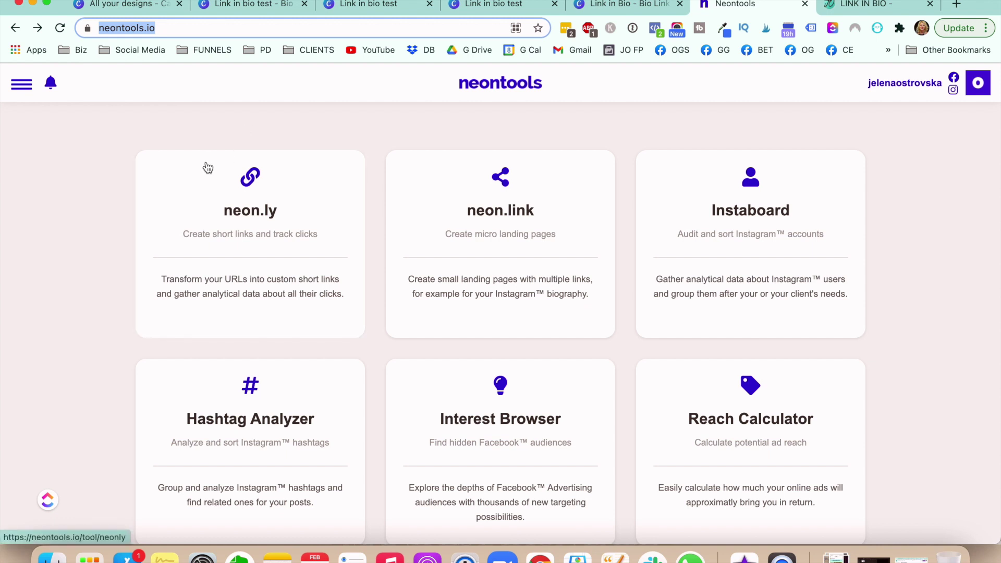
left_click(130, 220)
scroll(469, 308, "down", 5)
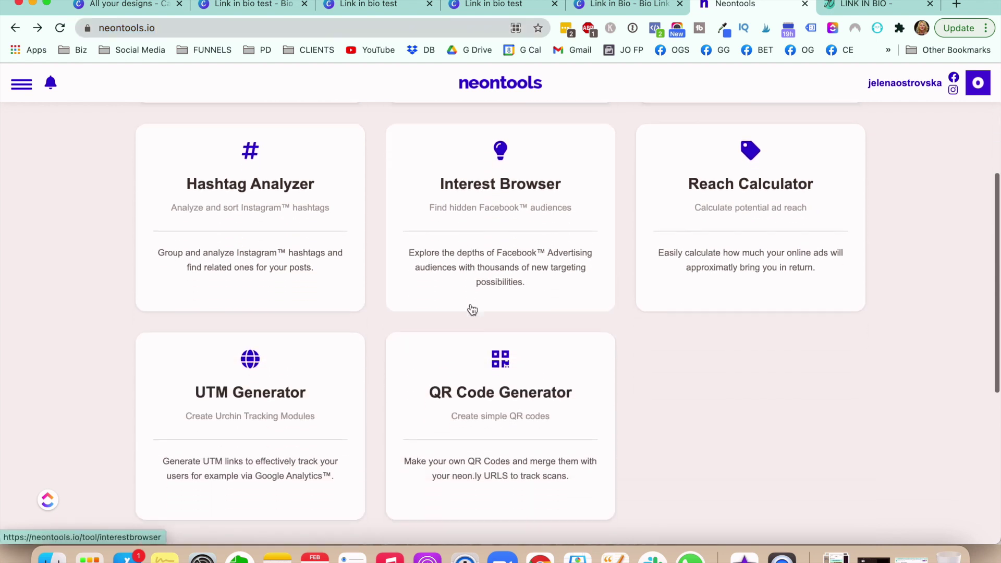
scroll(473, 310, "up", 5)
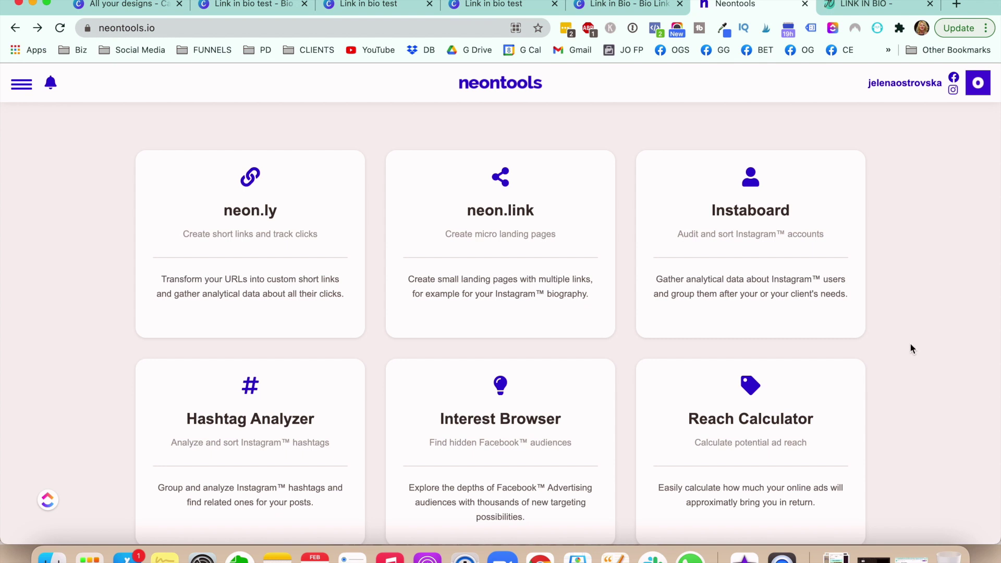
left_click(265, 239)
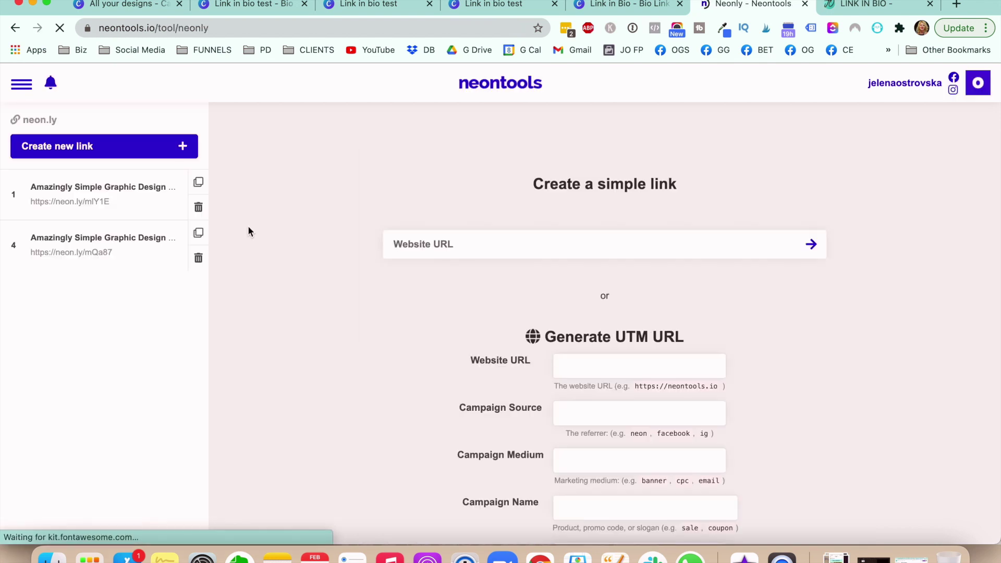
Step: Paste the Canva design's view URL into neon.ly and create the short link neon.ly/p3zre
left_click(409, 245)
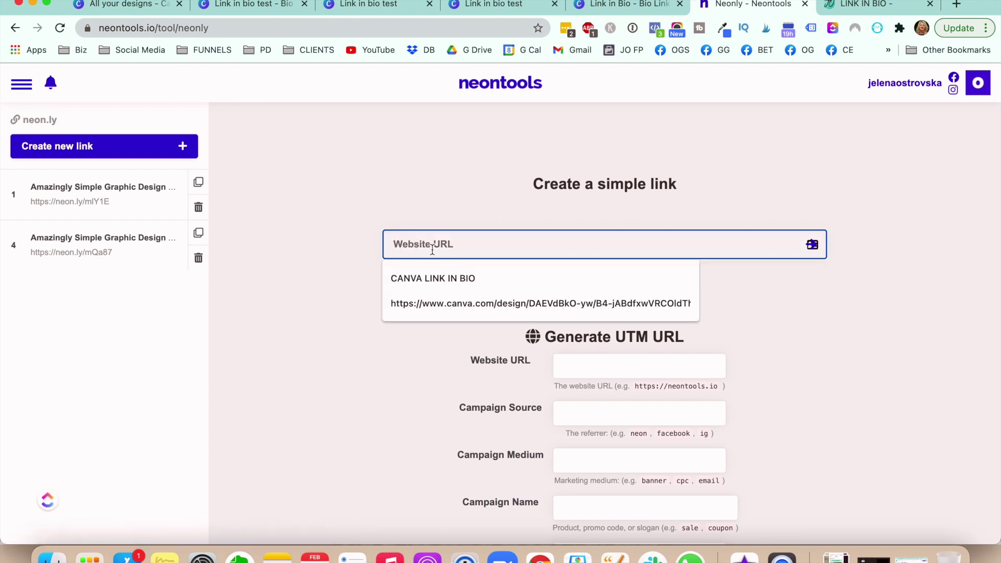
right_click(420, 245)
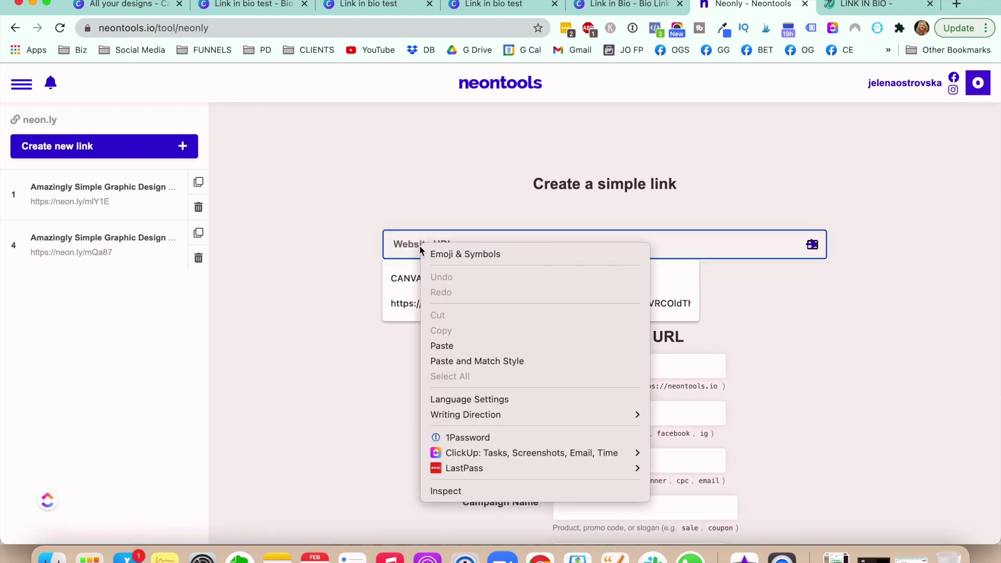
left_click(443, 345)
left_click(826, 324)
scroll(678, 355, "down", 5)
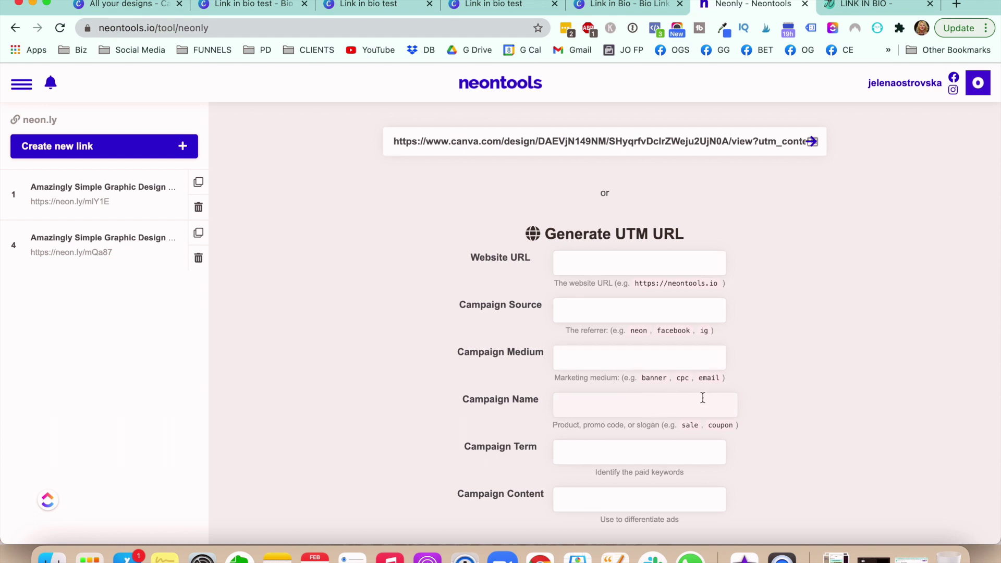
left_click(813, 144)
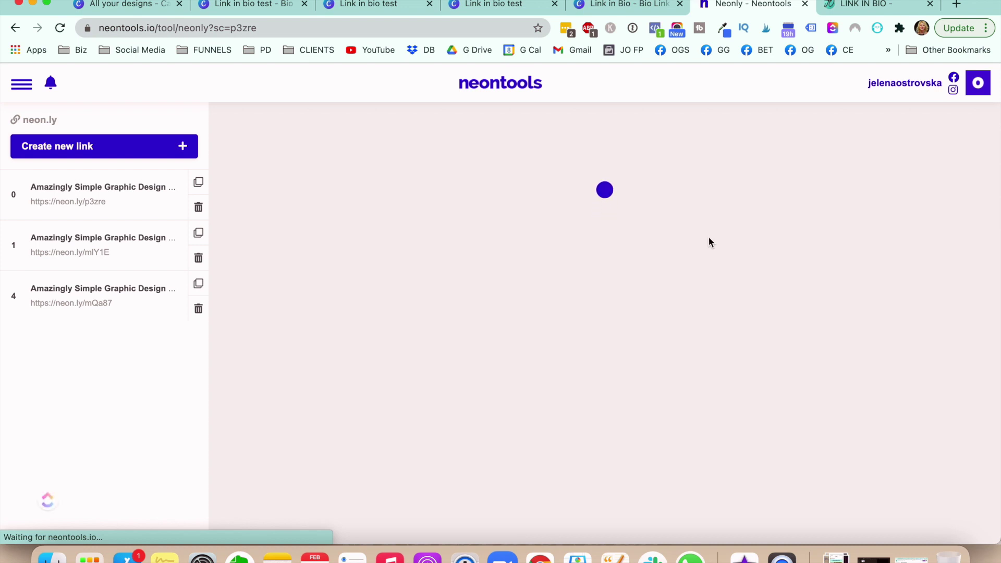
scroll(341, 276, "down", 1)
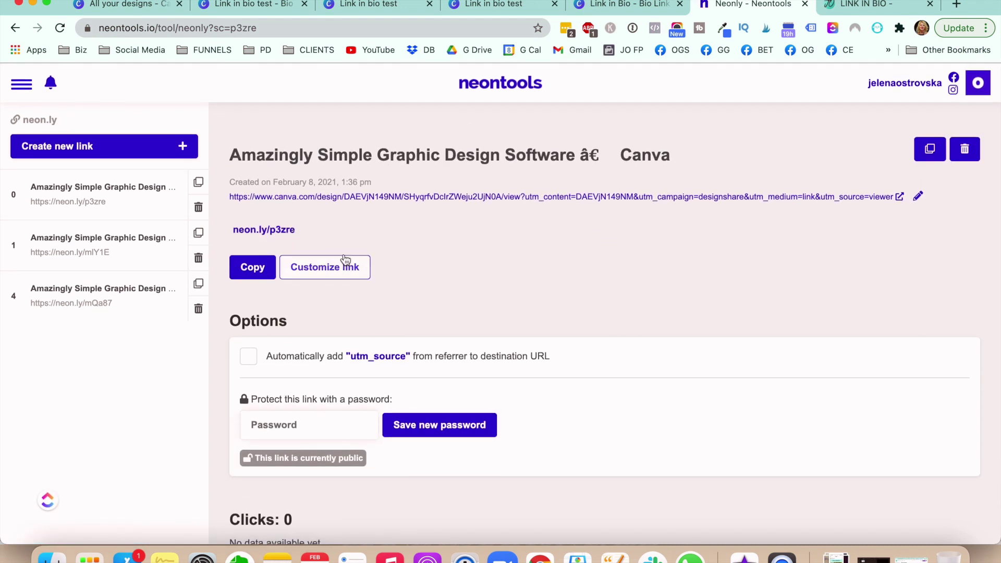
Step: Try replacing the p3zre ending with a custom one, dismissing the too-short warning
scroll(382, 271, "down", 2)
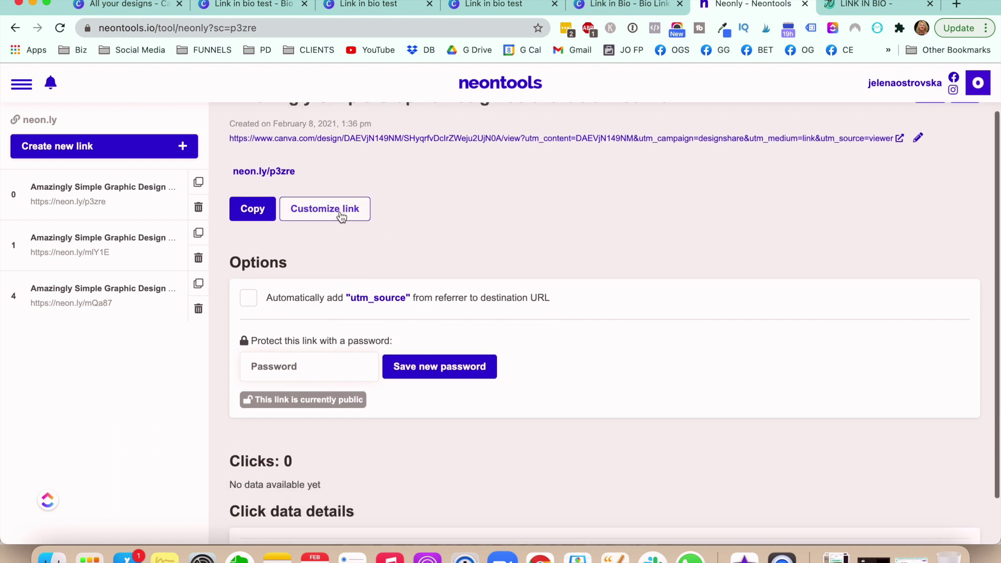
left_click(324, 209)
double_click(329, 180)
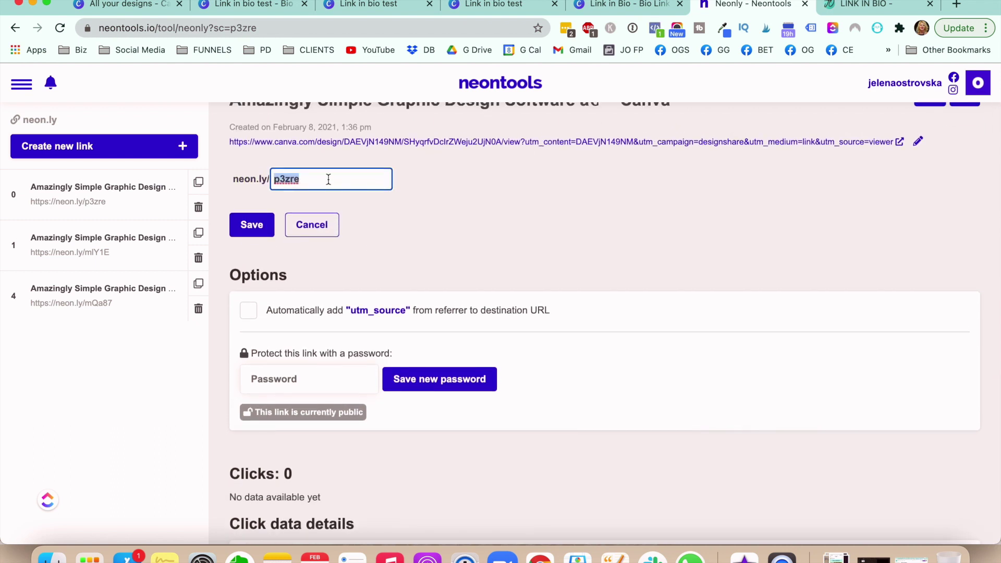
type("in")
type("jo-ig")
left_click(259, 226)
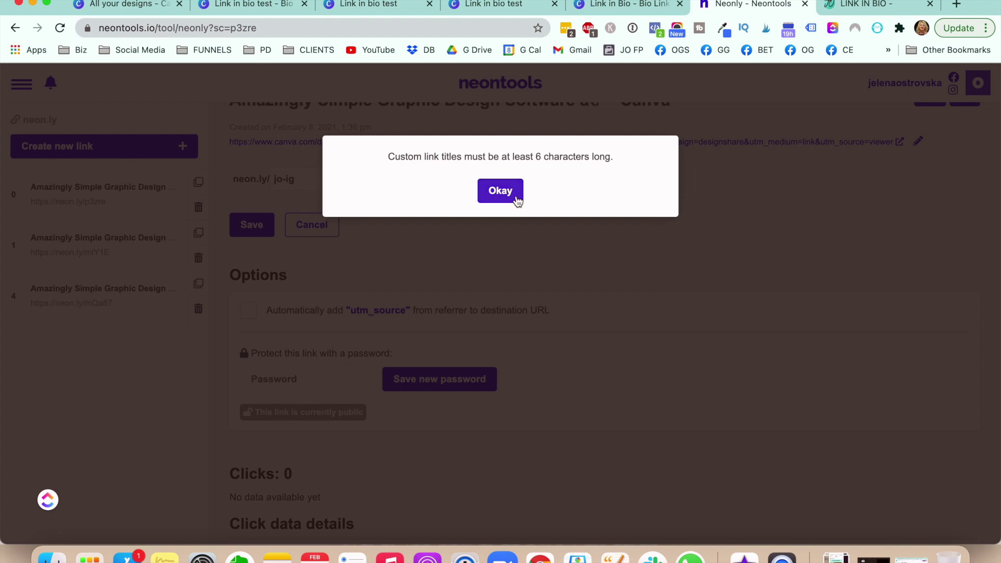
left_click(502, 191)
Step: Set the short link's ending to the creator's first name, save it, and copy the link
left_click(311, 186)
key("super+a")
type("jelena")
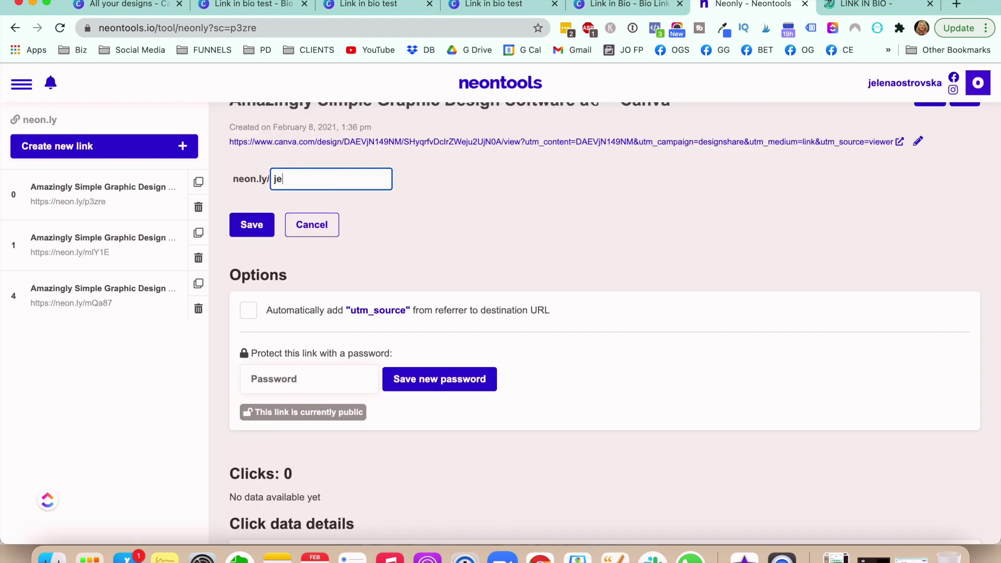
left_click(272, 224)
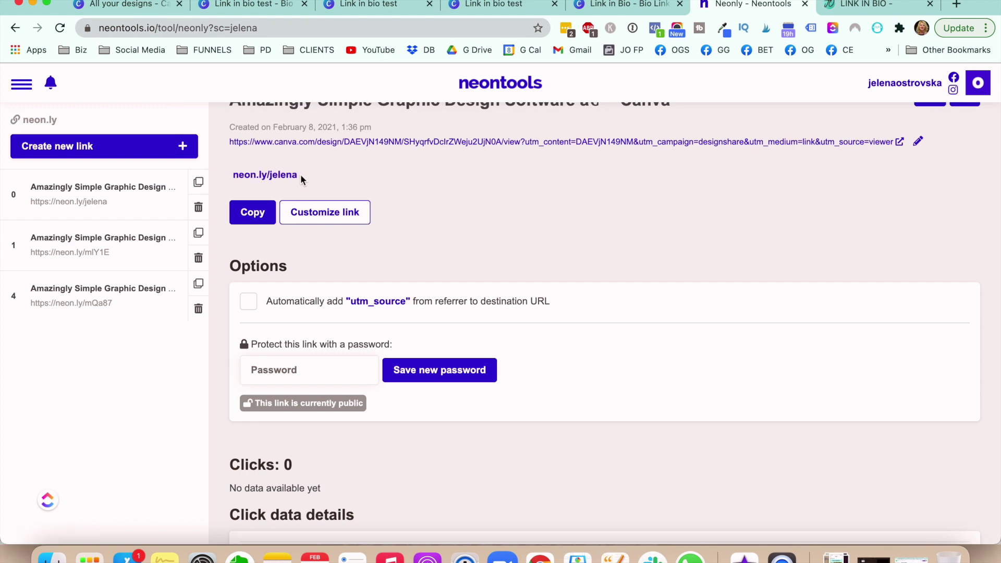
left_click(270, 212)
left_click(90, 0)
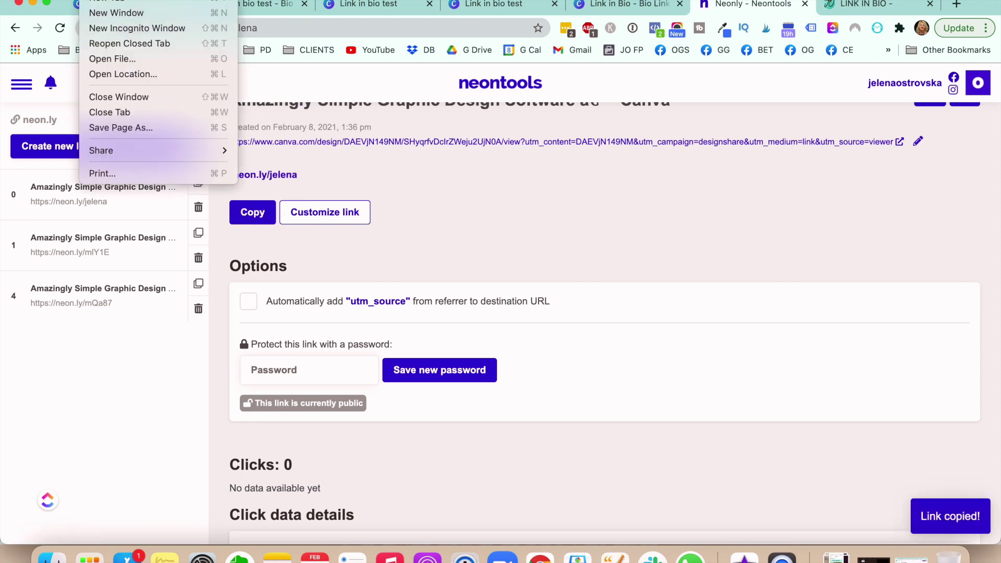
left_click(119, 28)
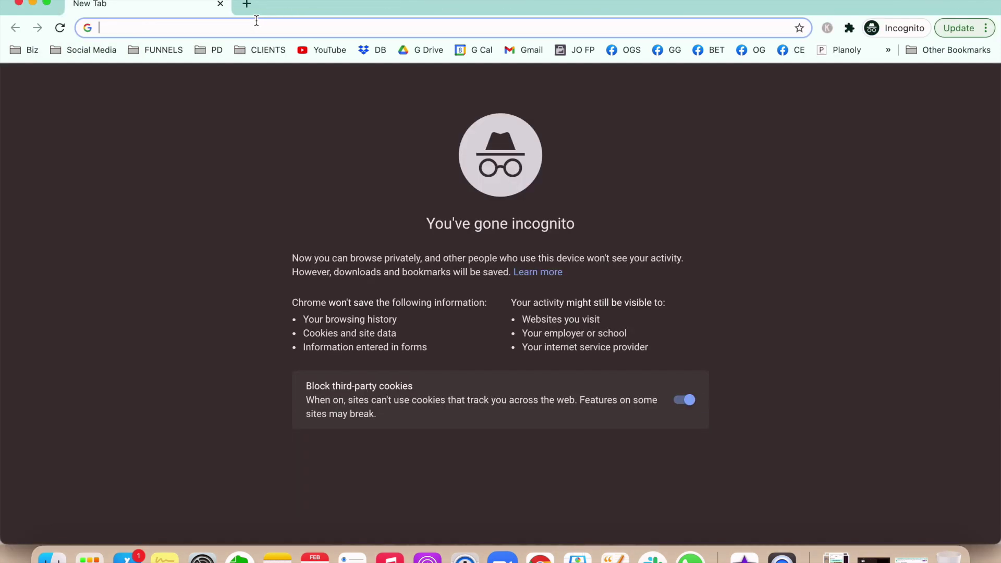
right_click(263, 28)
left_click(313, 130)
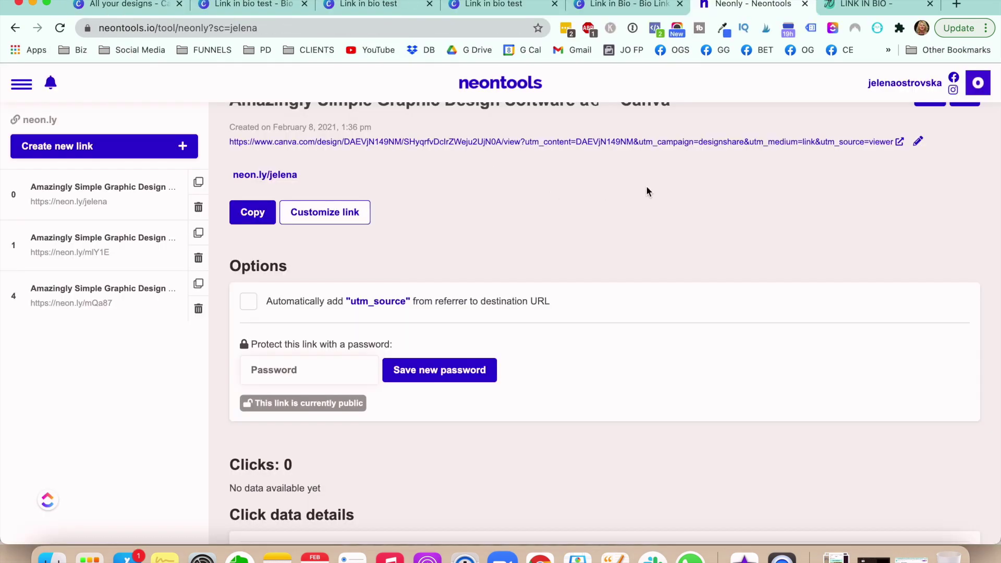
Step: Return to the 'Link in bio test' design in the Canva editor
left_click(133, 8)
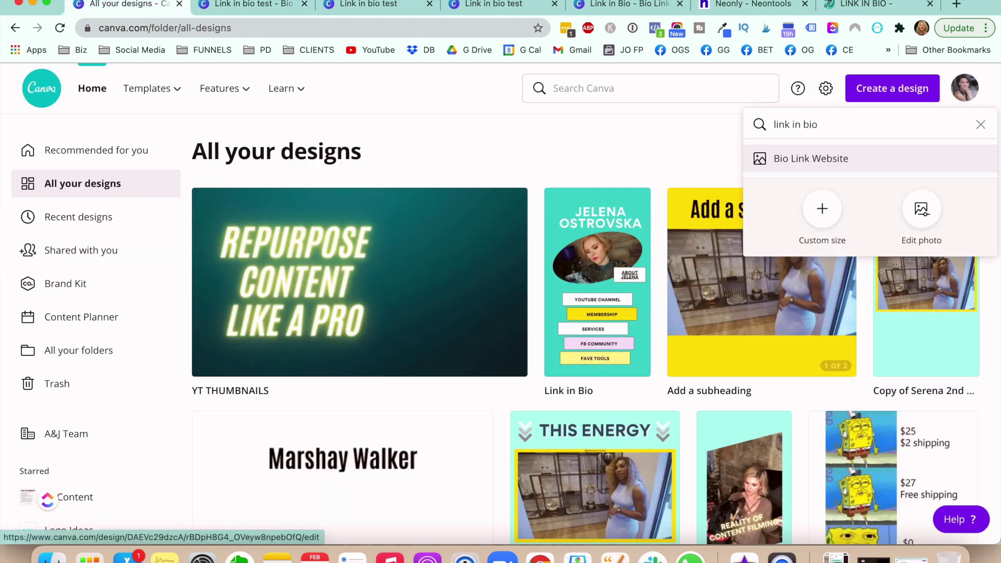
left_click(245, 5)
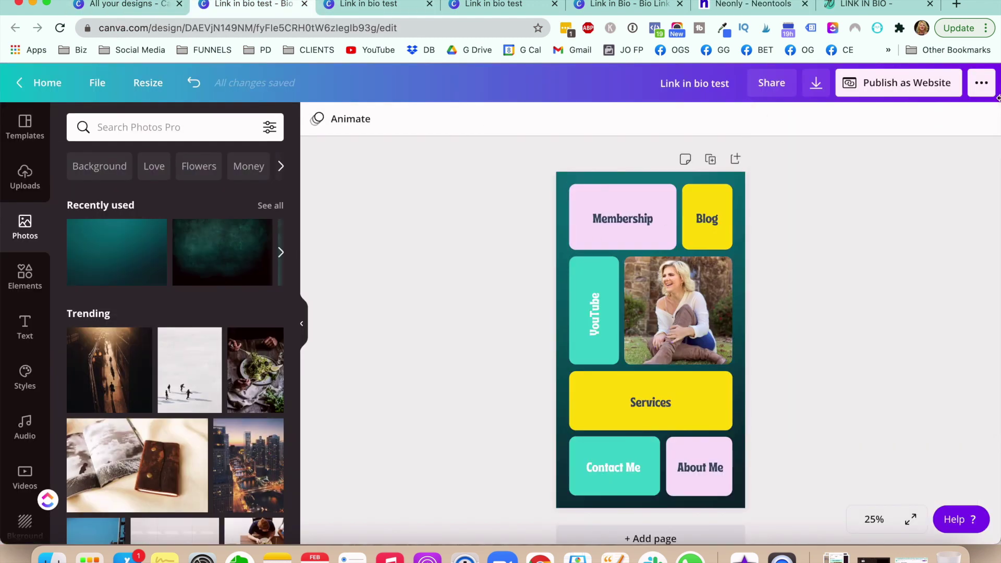